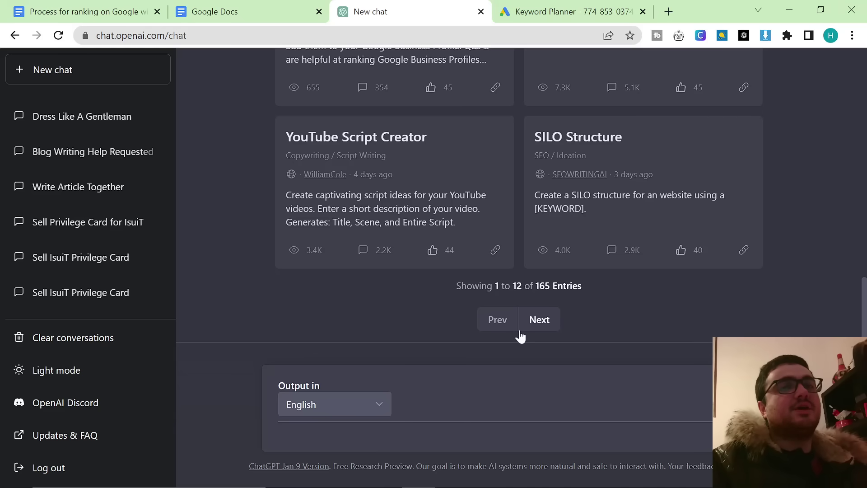
Review the 'Process for ranking' doc, then return to Keyword Planner's Discover new keywords page
left_click(564, 6)
left_click(215, 12)
left_click(87, 5)
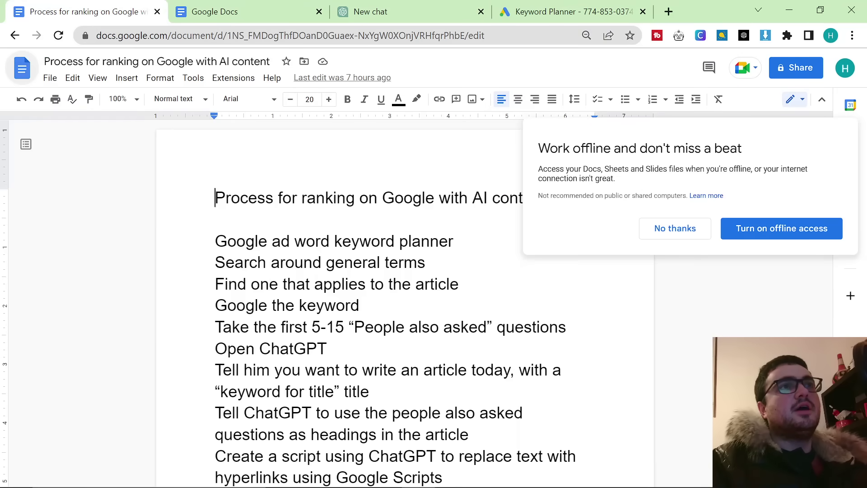
scroll(387, 248, "down", 10)
scroll(387, 249, "up", 10)
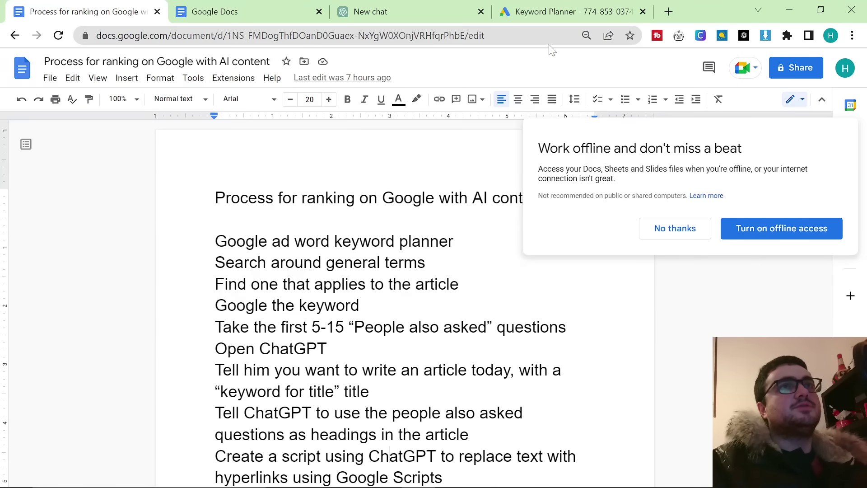
left_click(560, 12)
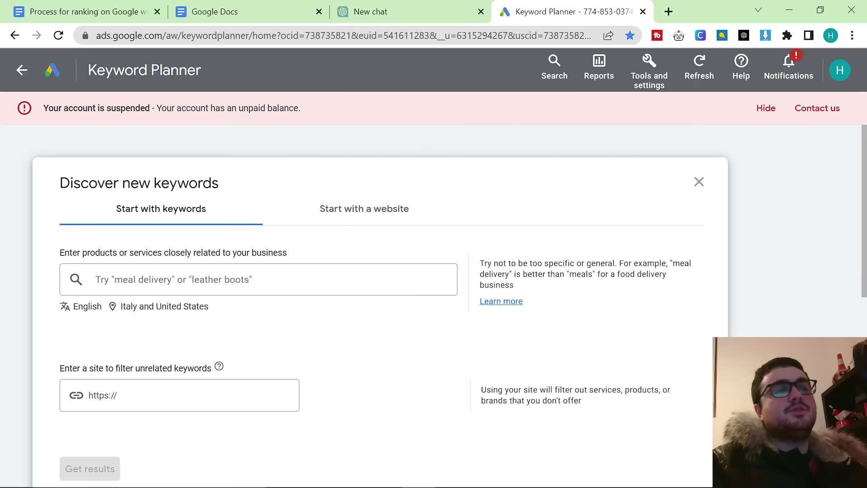
Get keyword ideas for 'how to dress for men' and zoom the page out
left_click(79, 283)
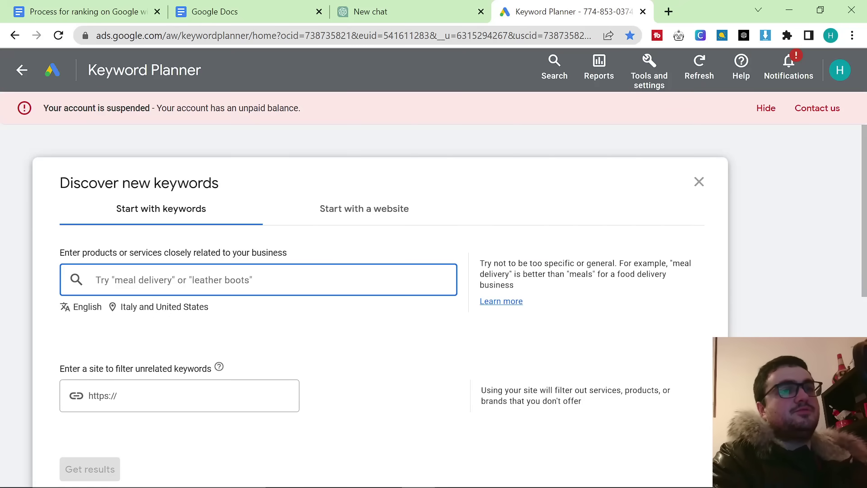
type("o")
type("ow to dress for men")
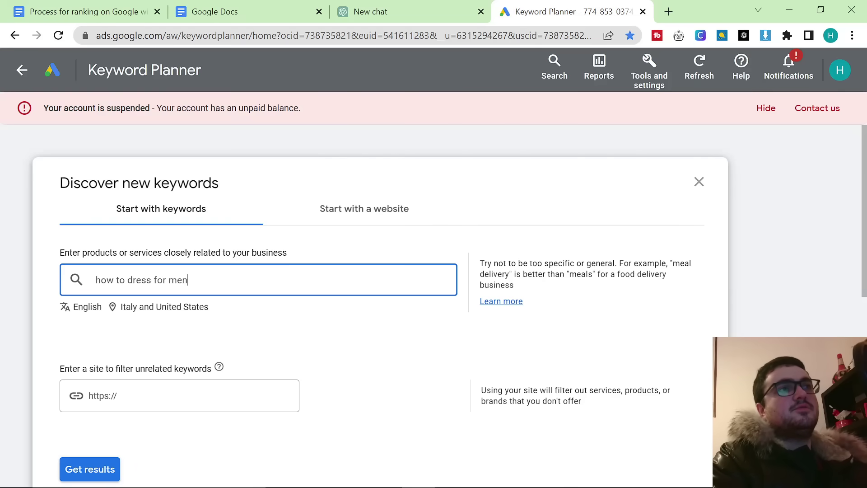
key("Return")
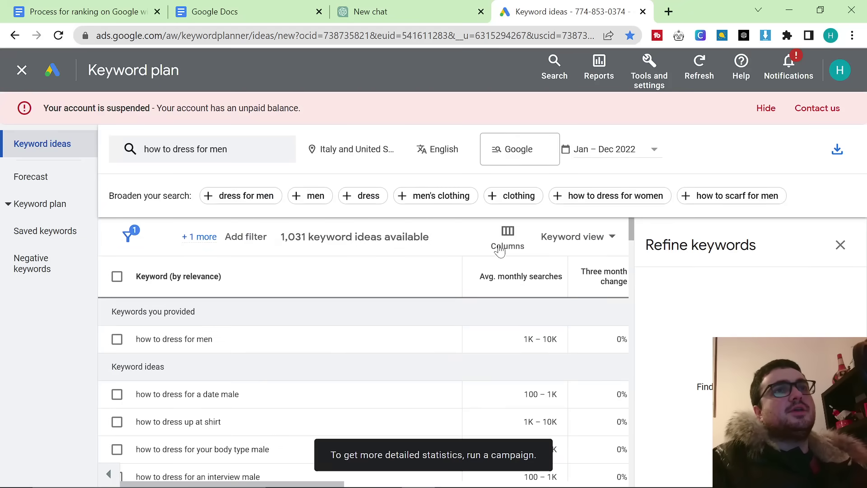
key("ctrl+minus")
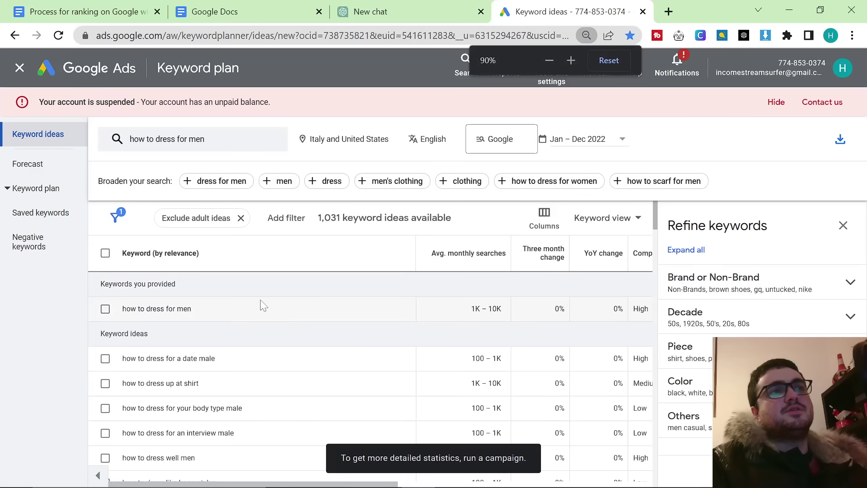
Sort ideas by three-month change and select the keyword 'how to dress in your 20s male'
left_click_drag(215, 359, 114, 359)
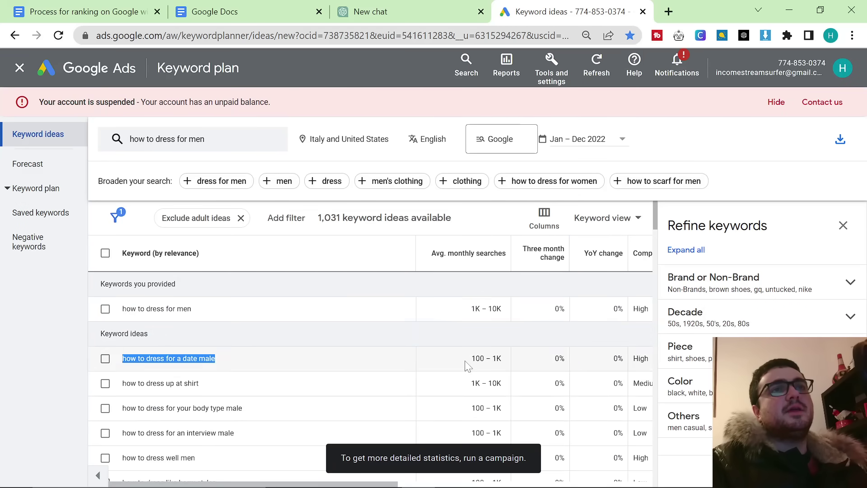
triple_click(492, 359)
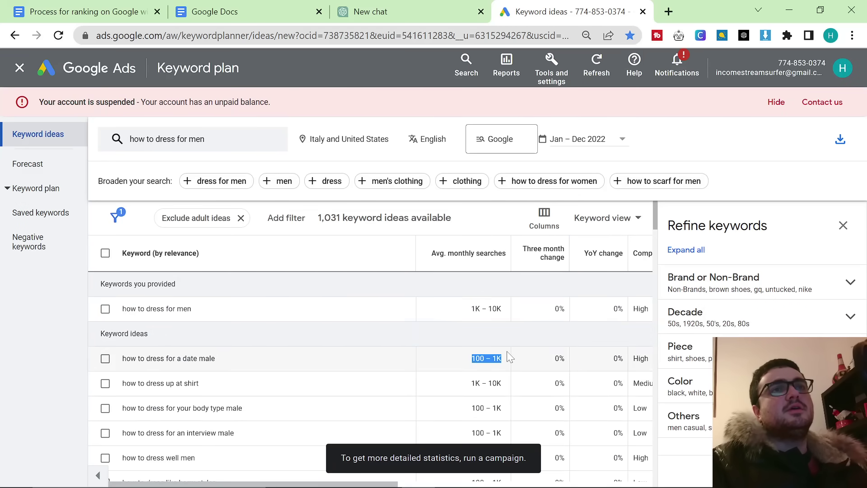
left_click(528, 268)
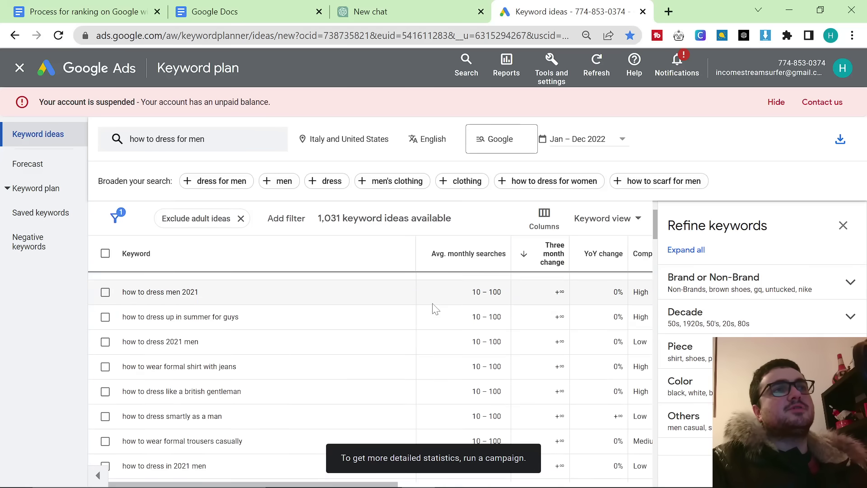
scroll(435, 309, "down", 10)
scroll(435, 309, "down", 4)
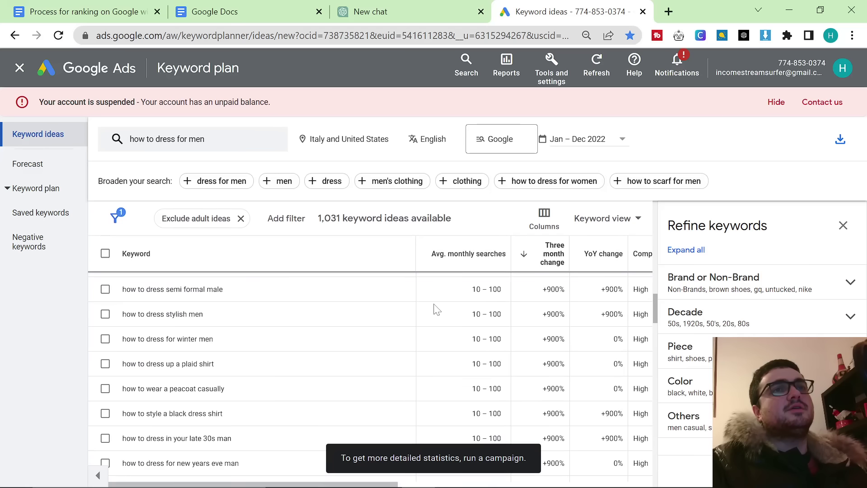
scroll(435, 307, "up", 2)
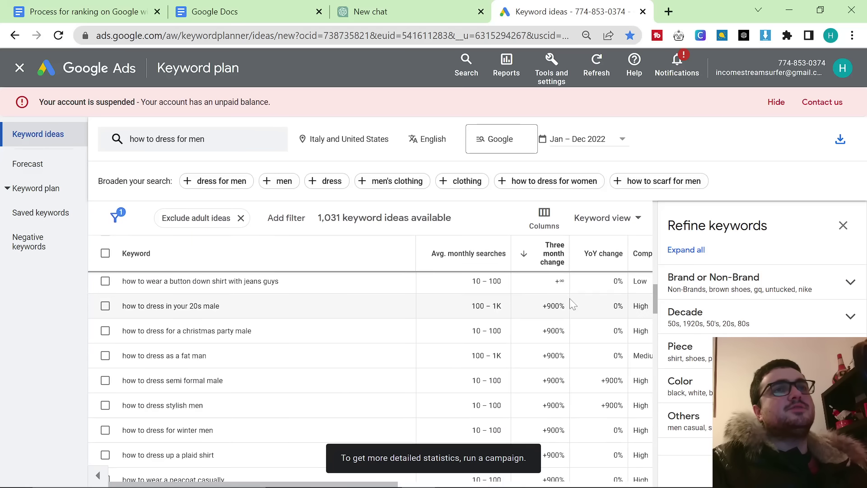
left_click_drag(221, 305, 121, 306)
key("ctrl+c")
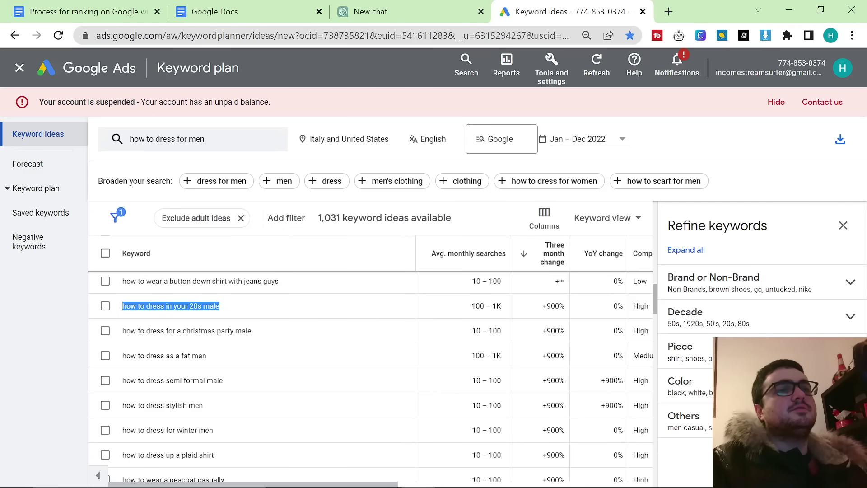
Google the pasted keyword 'how to dress in your 20s male' in a new tab
left_click(668, 12)
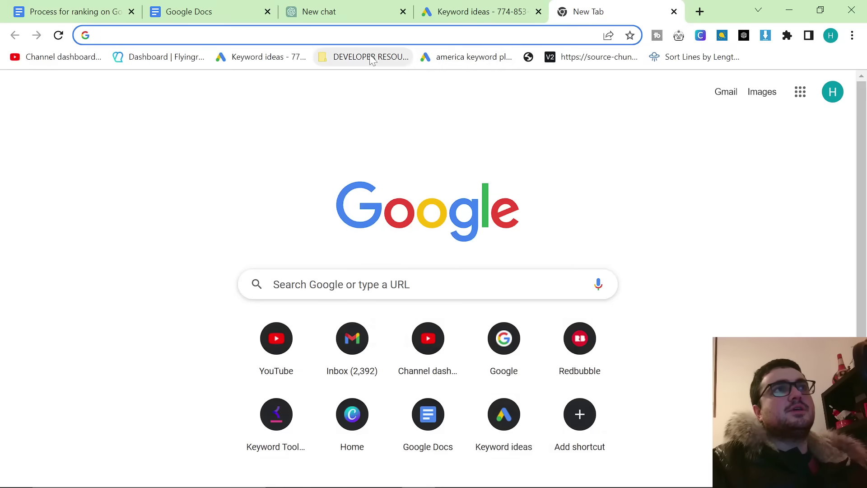
key("ctrl+v")
key("Return")
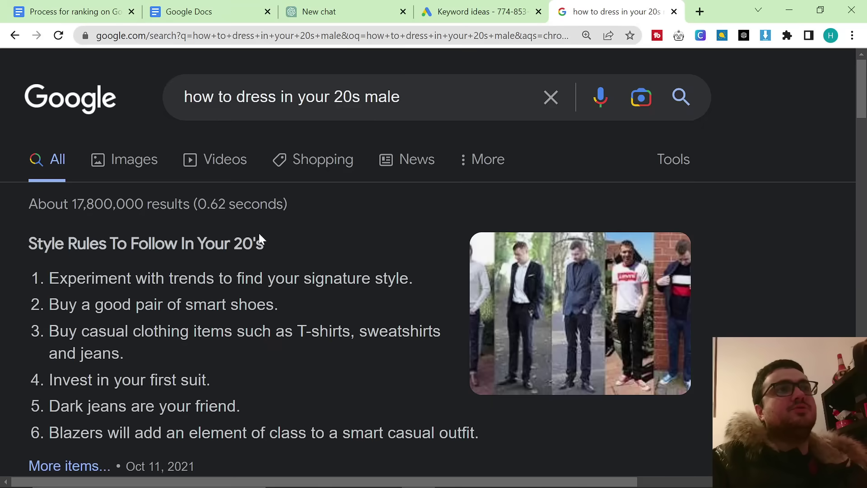
scroll(258, 239, "down", 12)
scroll(255, 254, "down", 4)
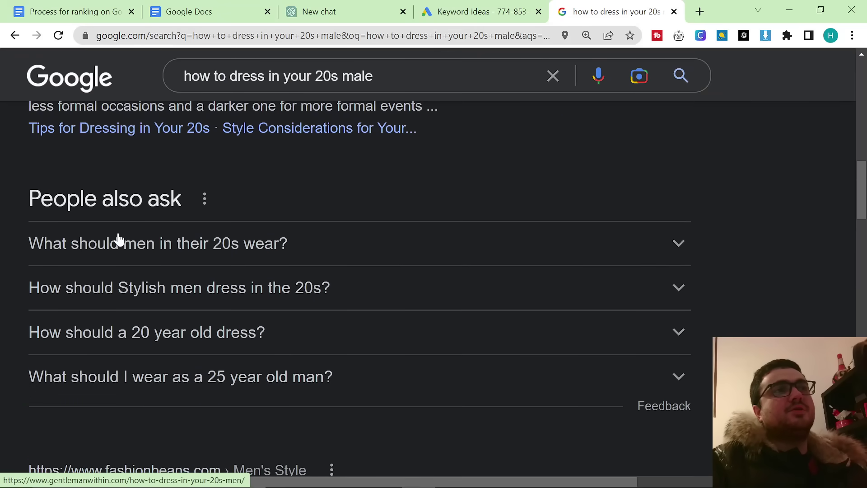
Expand and select the People also ask questions, then go back to ChatGPT
left_click(181, 254)
left_click(181, 246)
scroll(217, 234, "down", 2)
left_click(199, 221)
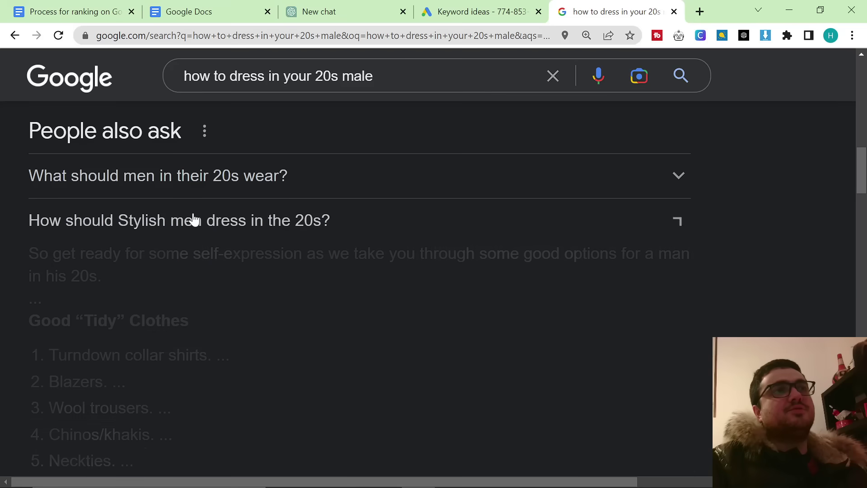
scroll(190, 212, "down", 2)
left_click(175, 199)
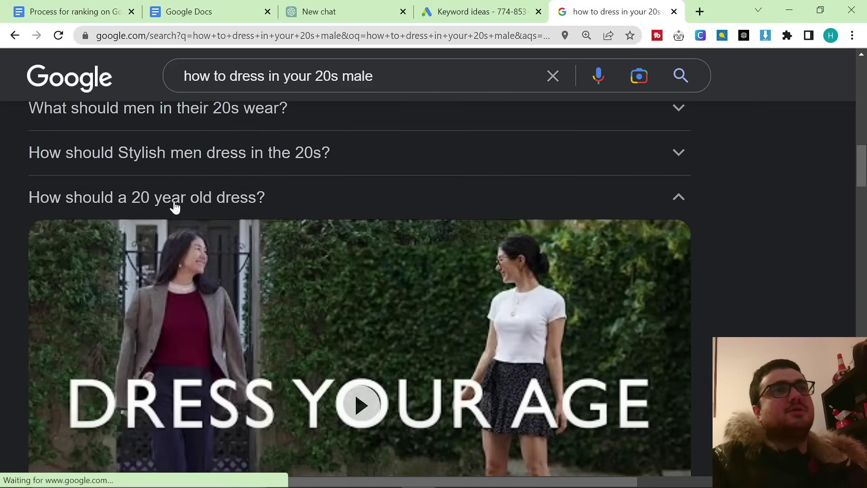
left_click(178, 203)
key("ctrl+minus")
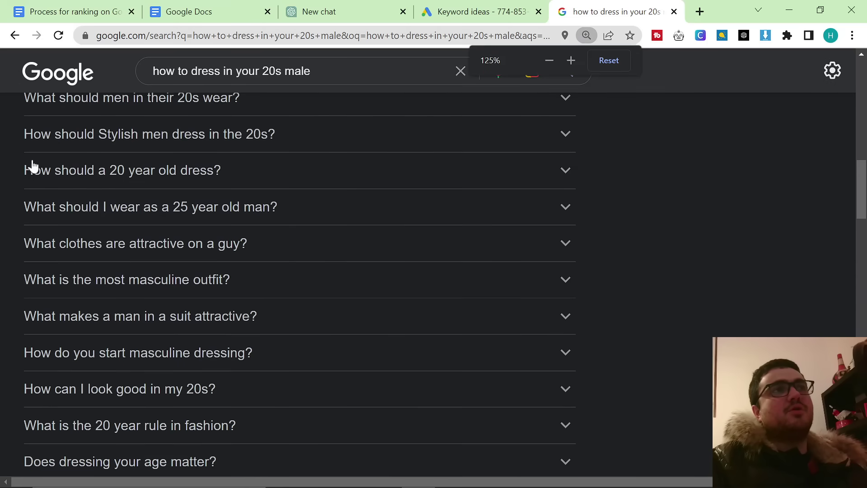
scroll(18, 165, "up", 1)
left_click_drag(15, 158, 325, 208)
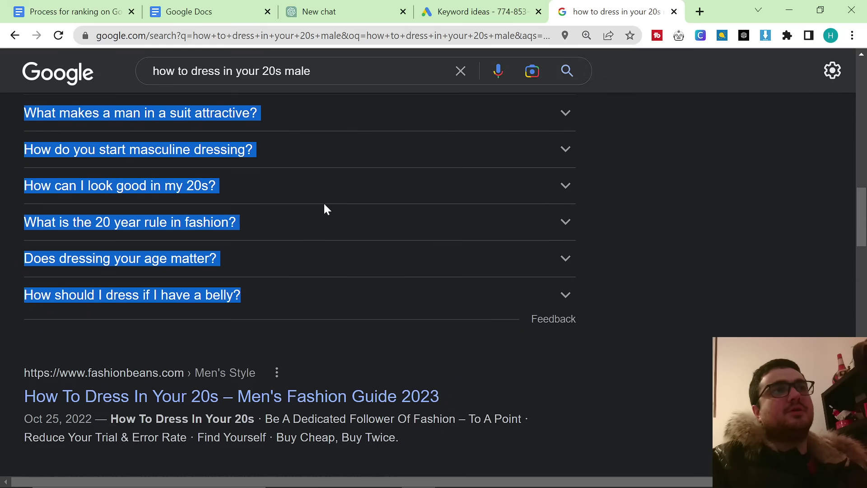
left_click(343, 11)
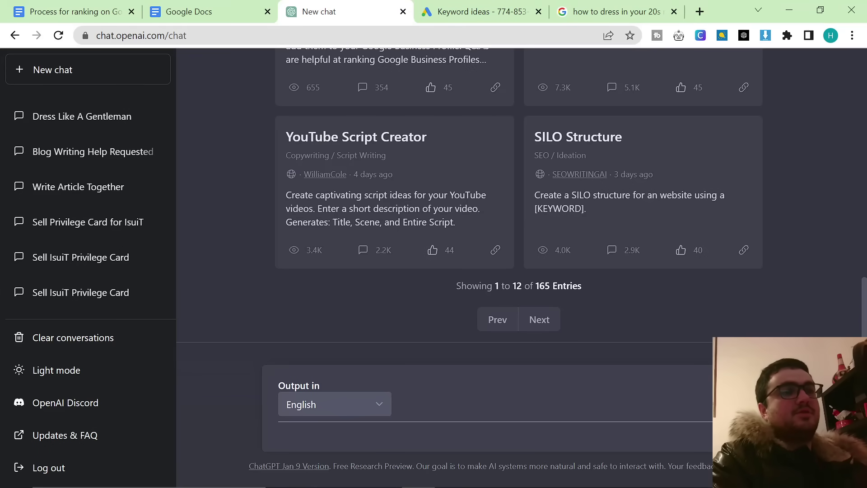
Ask ChatGPT if it understands writing an article on 'how to dress in your 20s male'
type("I want to write an ")
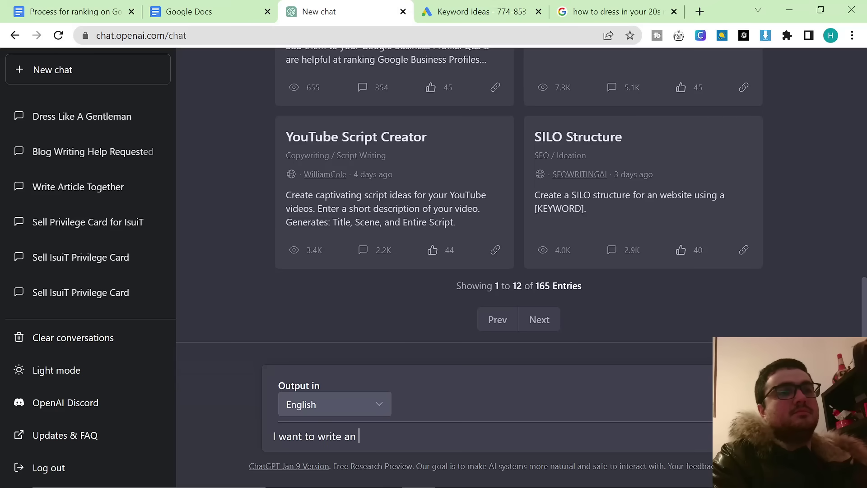
type("article today wth")
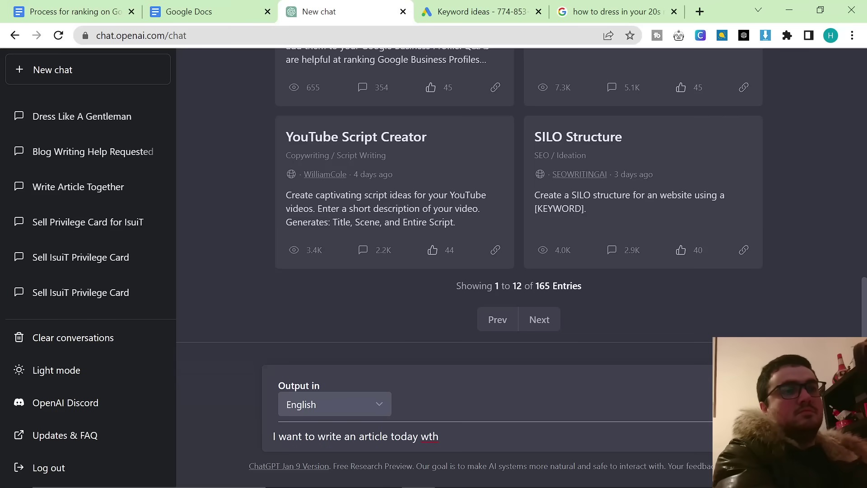
key("BackSpace")
key("BackSpace")
type("ith a ke")
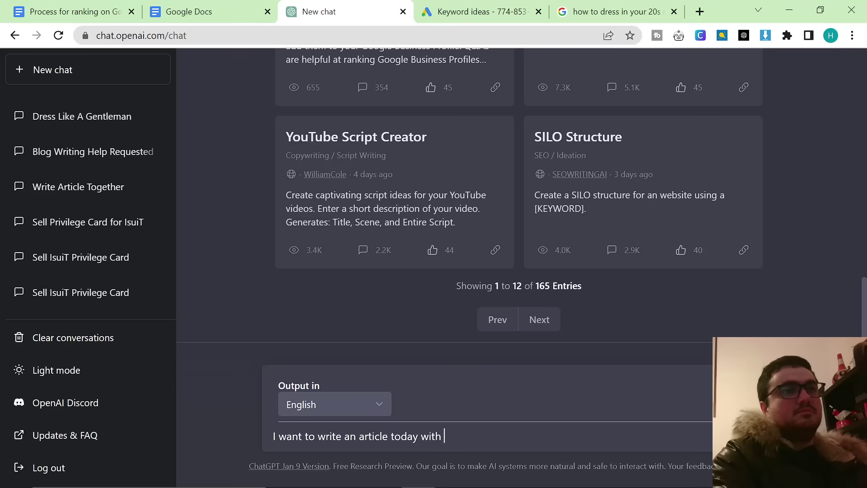
type("yword")
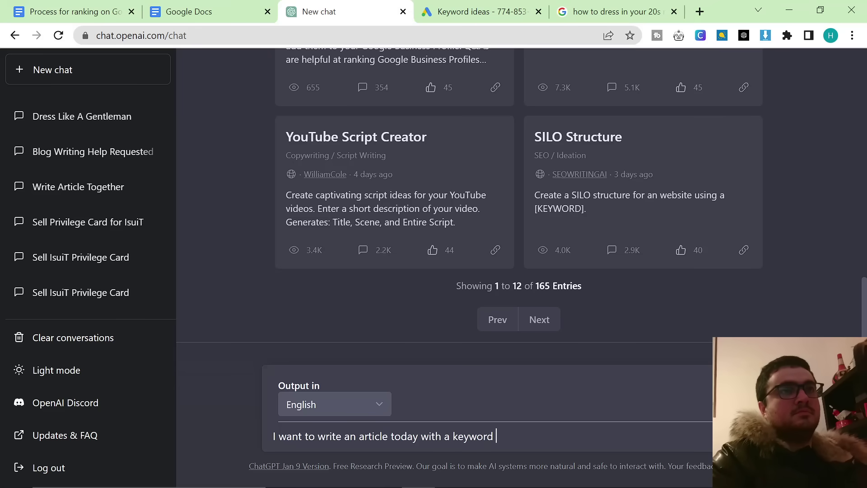
type(" \"how to dress ")
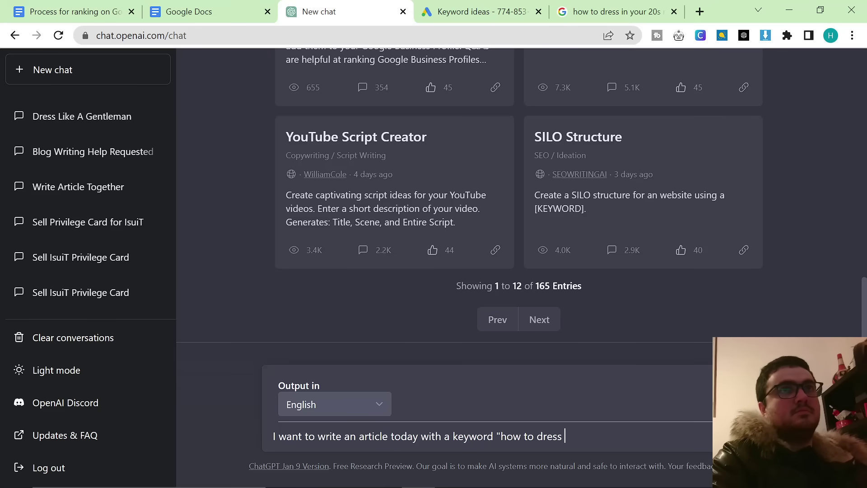
type("in your 20s")
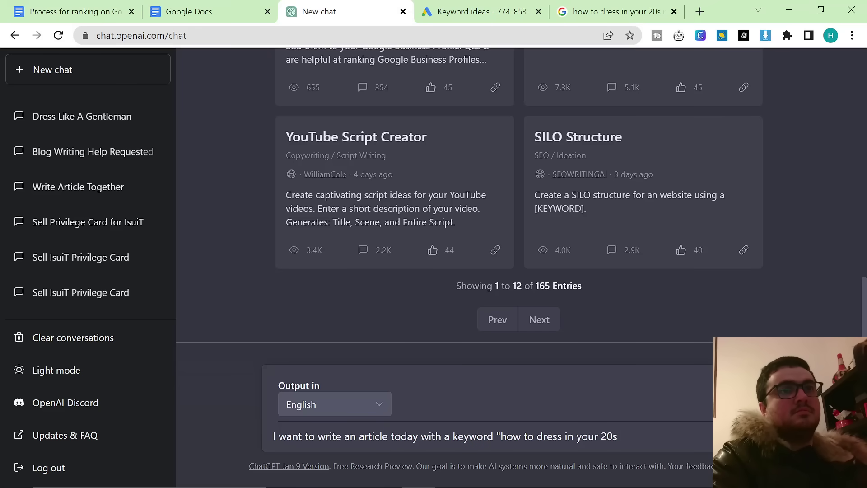
type(" male\" do")
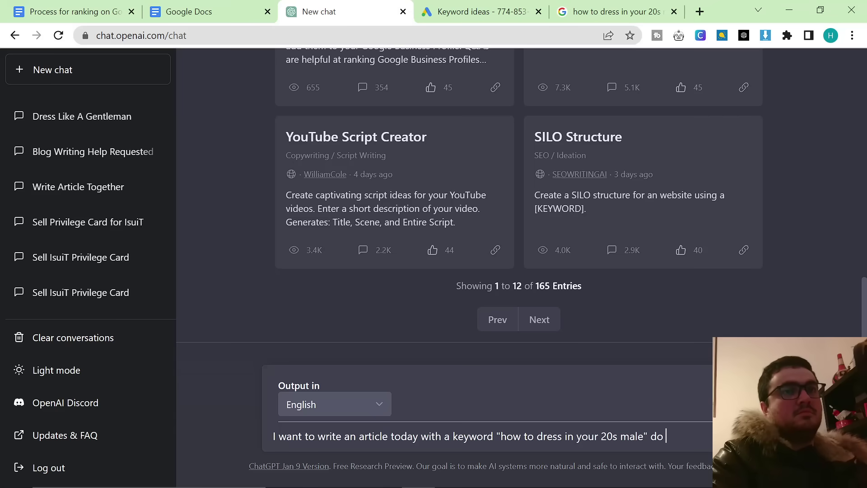
type(" yo un")
type(" unde")
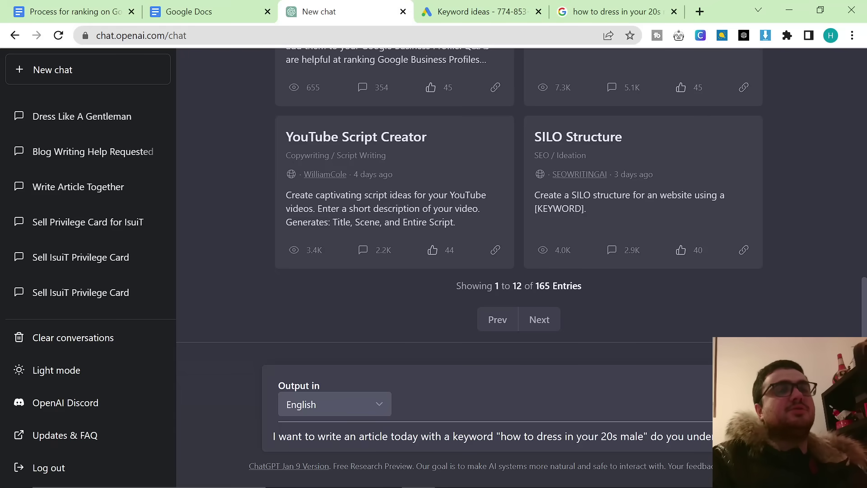
key("Return")
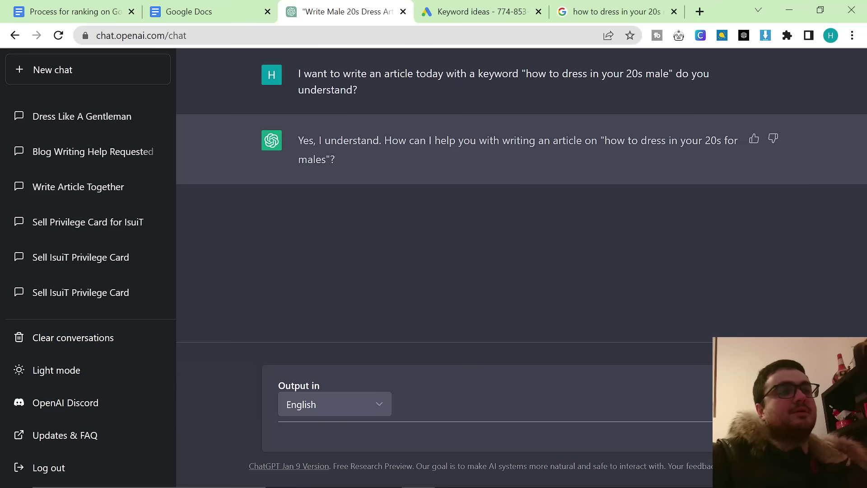
Tell ChatGPT the brand resells other brands and request normal blog formatting
type("Our b")
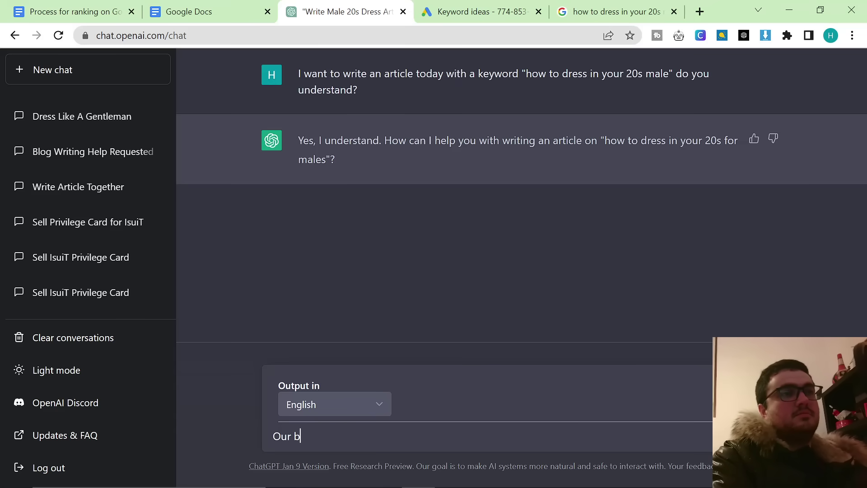
type("rand does not make cloth")
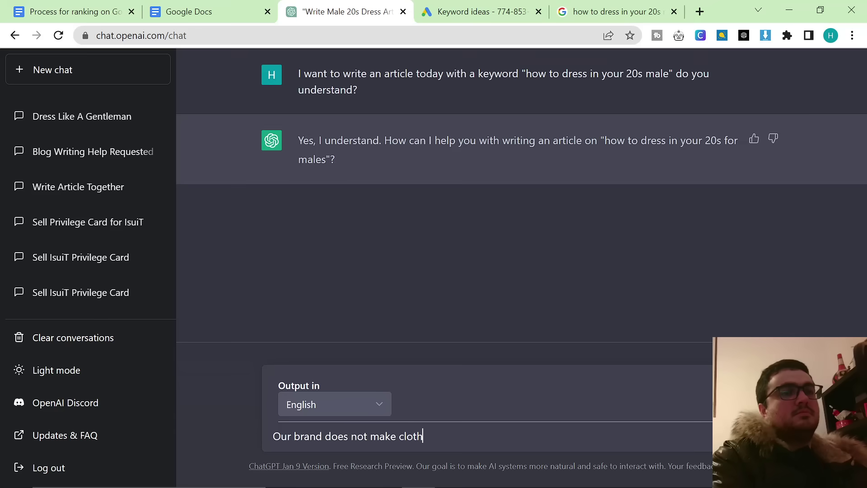
type("es themselves, we ")
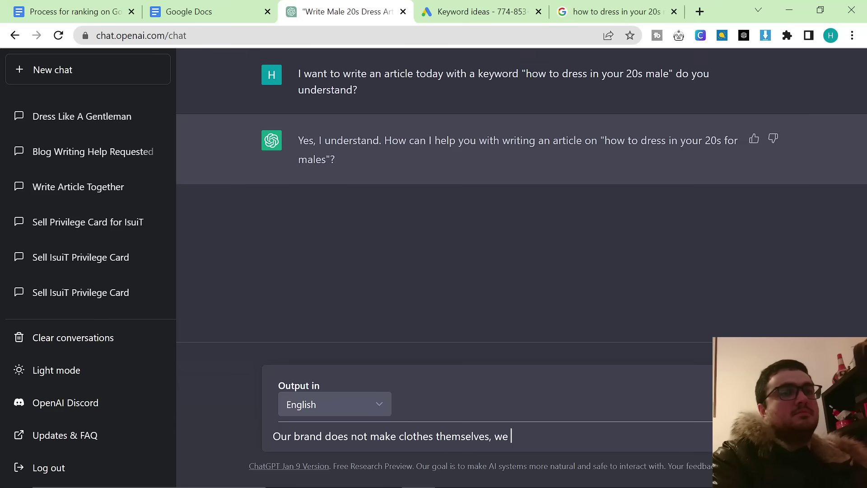
type("sell other brands, do")
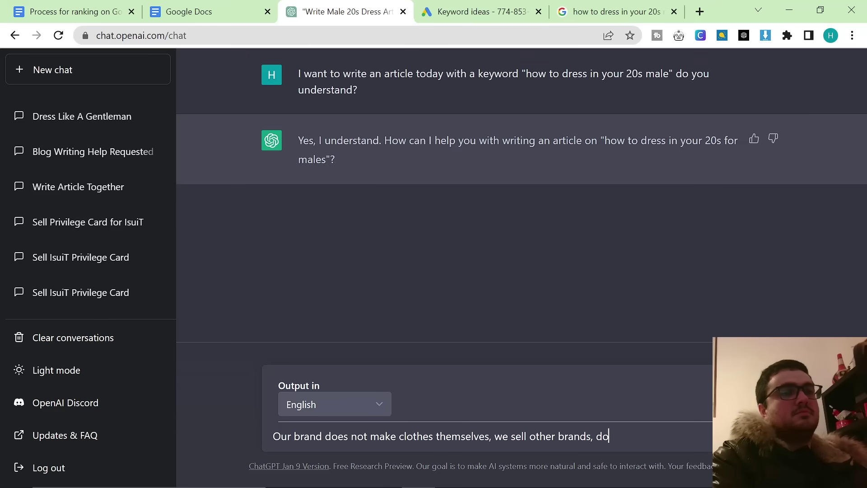
type(" you understand?")
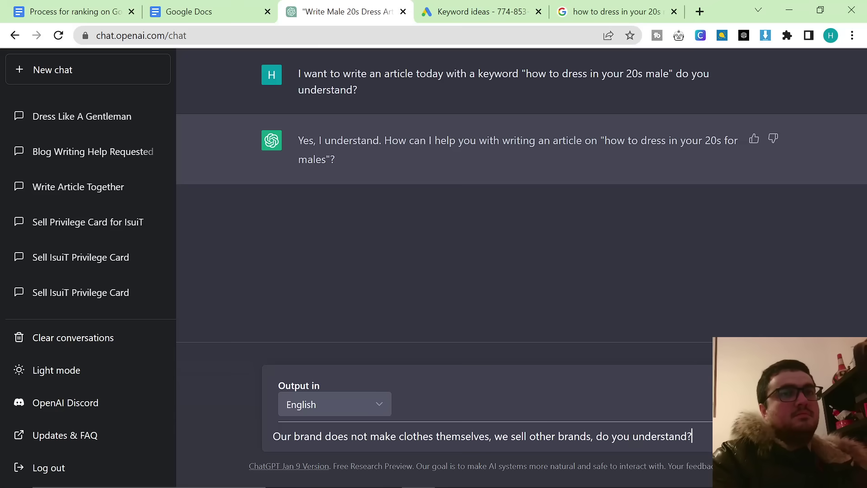
key("Return")
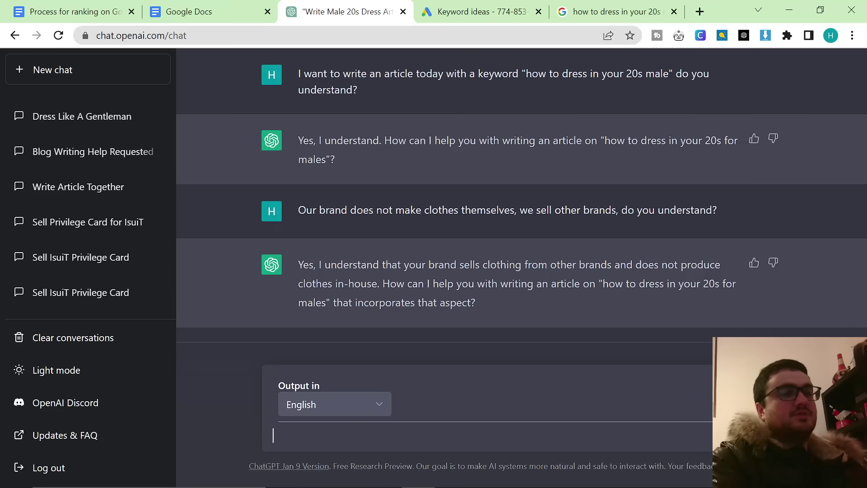
type("I want you to use al")
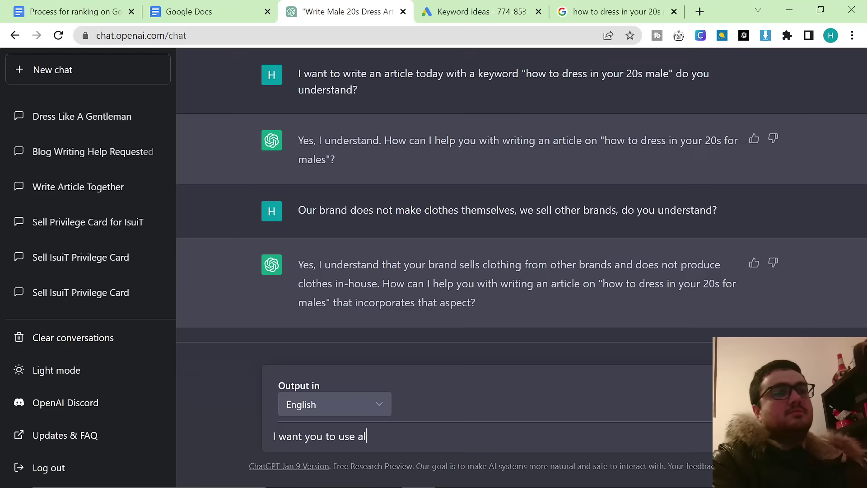
type("l normal formatting for a blog post, including headings and bullet points")
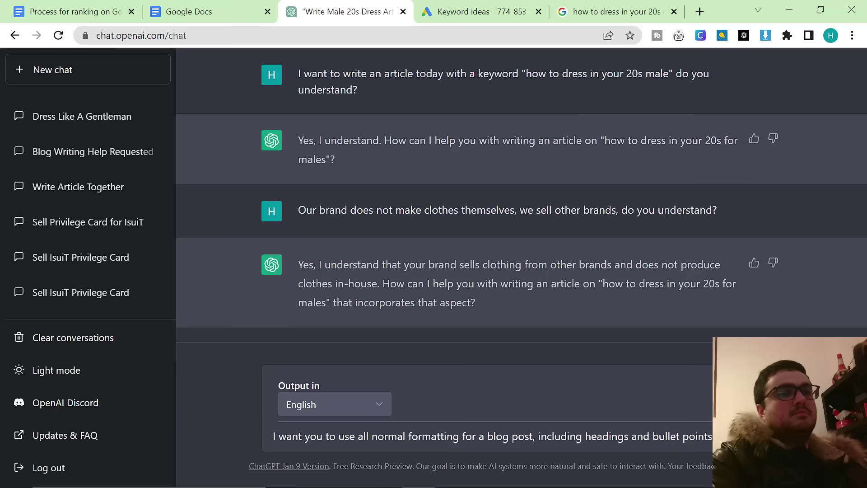
type("understand")
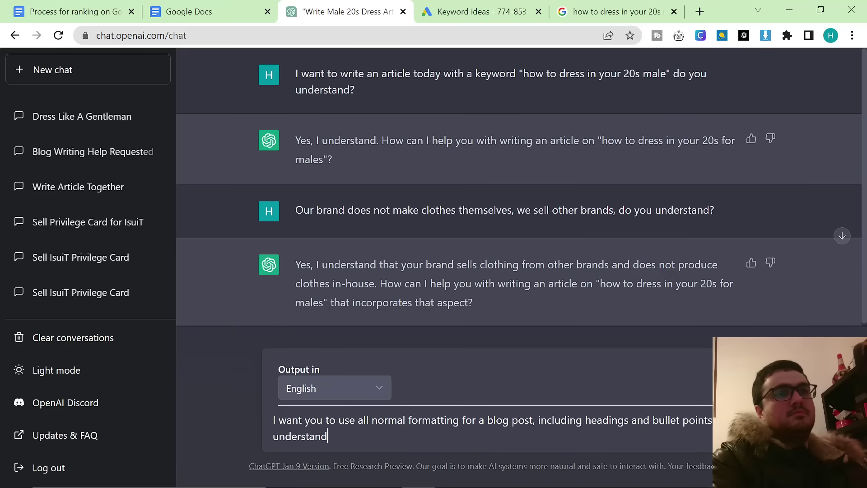
key("Return")
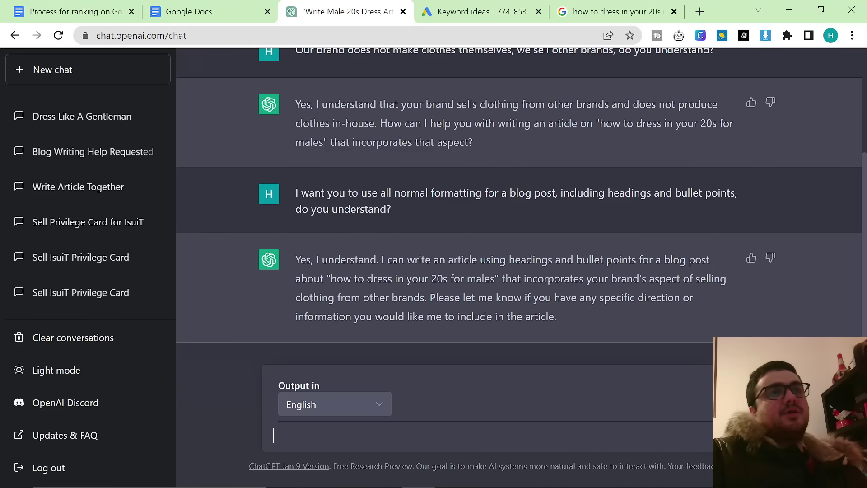
Send ChatGPT the pasted People also ask questions for the article to answer
left_click(570, 5)
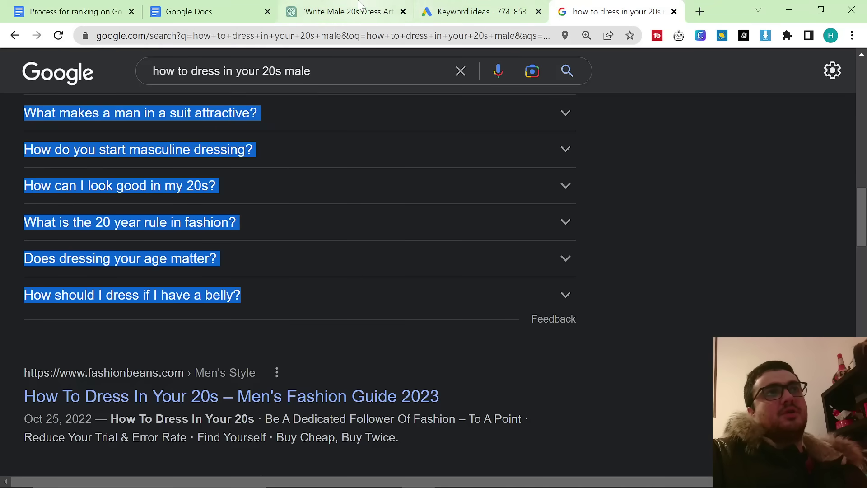
left_click(343, 11)
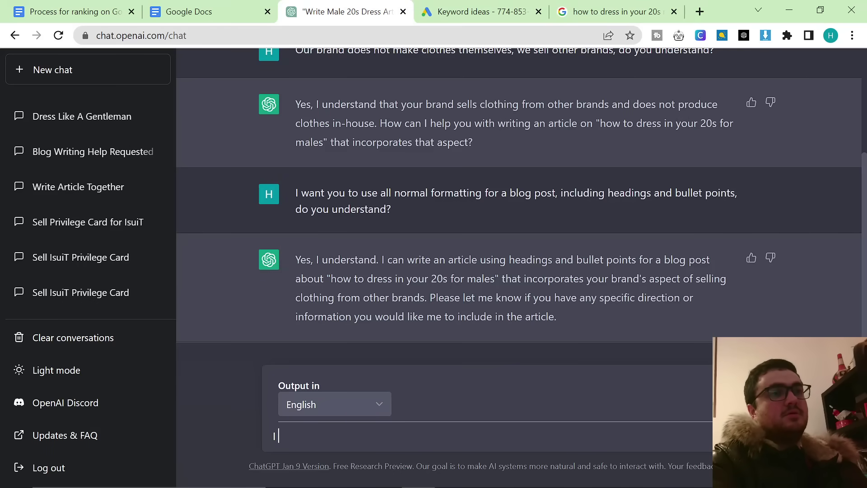
type("I want yoyu to try to answer these questions in this article:")
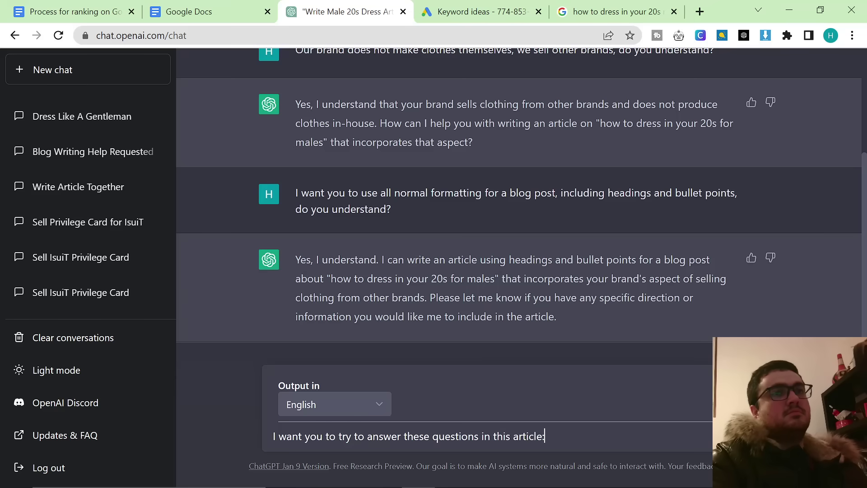
key("shift+Return")
key("shift+Return")
key("ctrl+v")
key("shift+Return")
type("d")
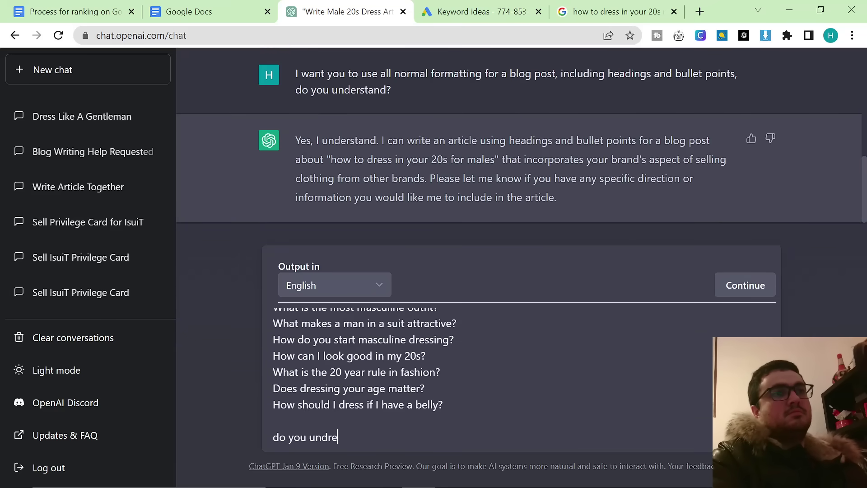
type("o you understand?")
key("Return")
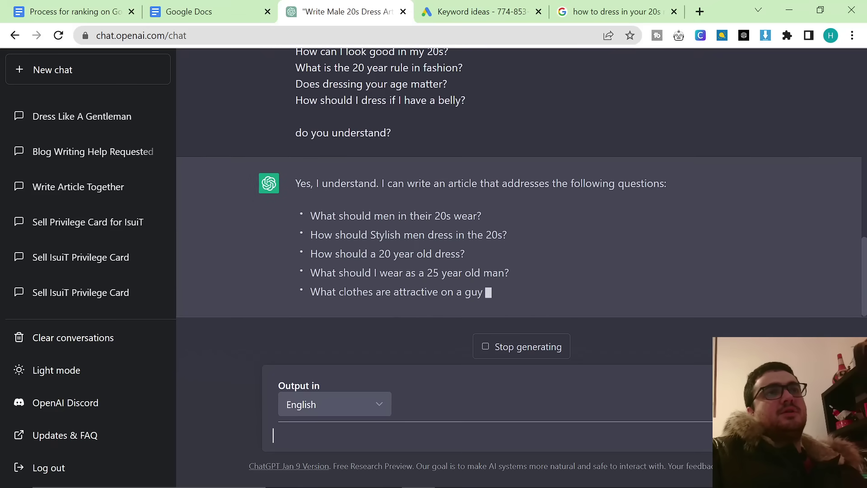
scroll(511, 149, "up", 1)
scroll(519, 180, "up", 5)
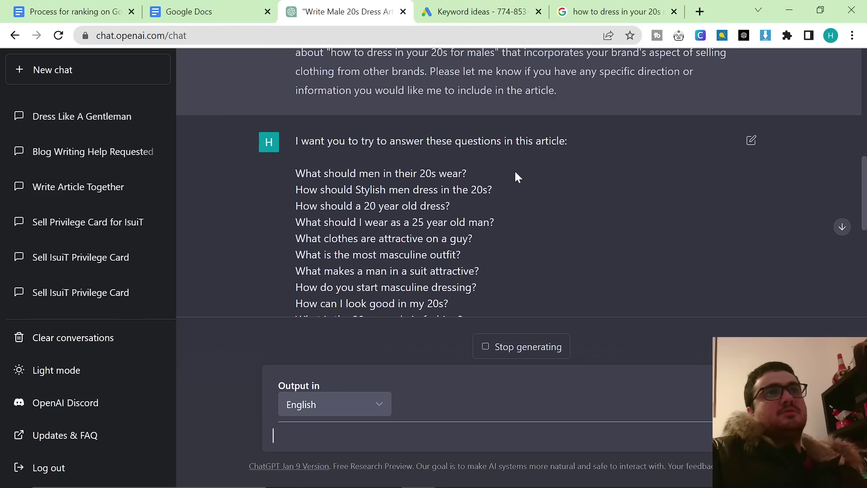
scroll(518, 172, "down", 5)
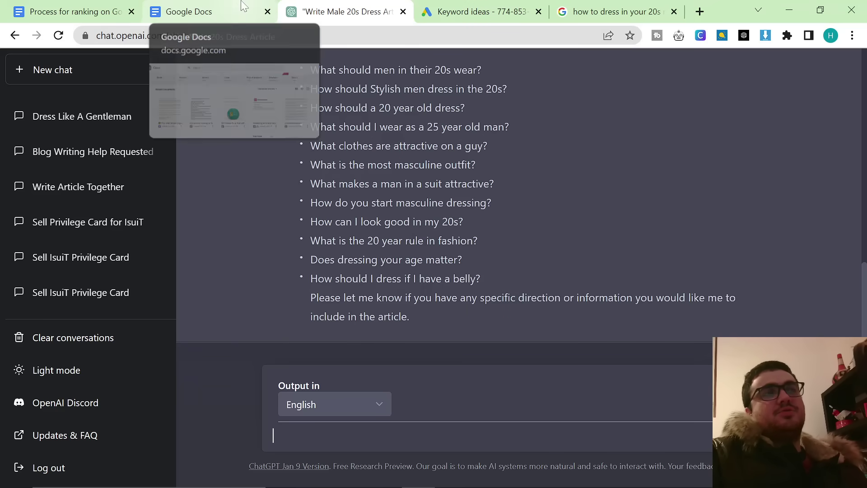
Browse the chat history and look through the 'Limit Replacing Hyperlinks' conversation
scroll(135, 294, "down", 3)
scroll(117, 287, "up", 3)
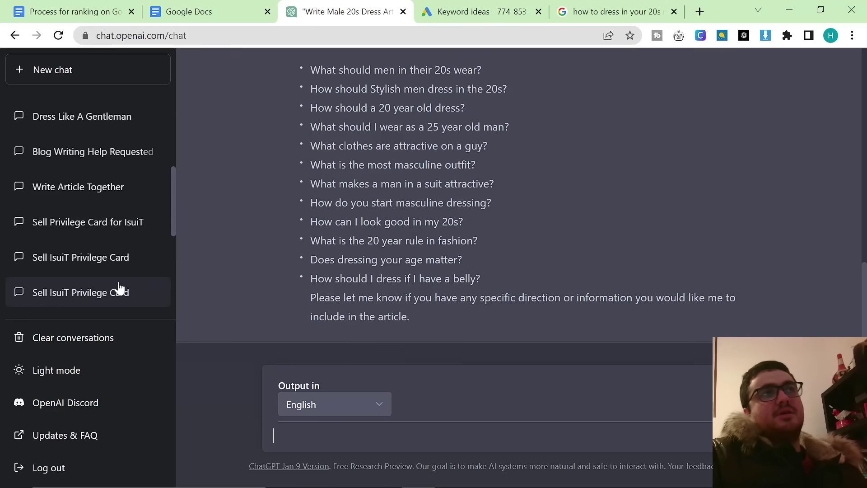
scroll(137, 235, "down", 2)
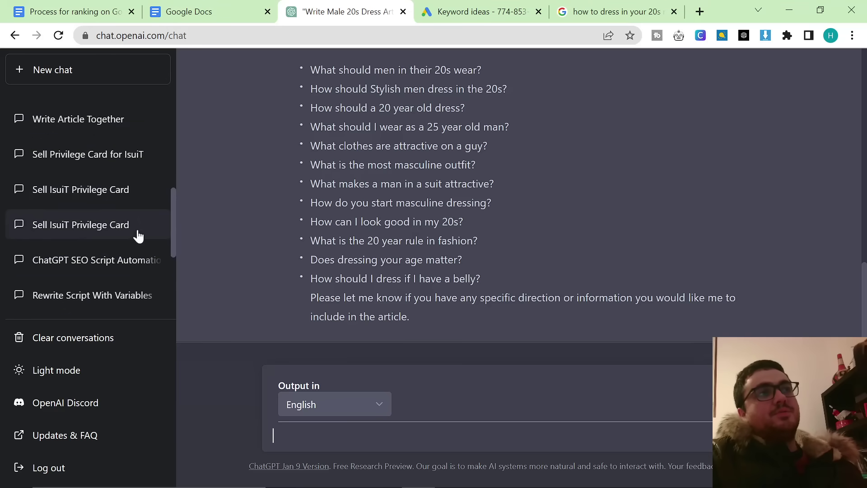
left_click(124, 297)
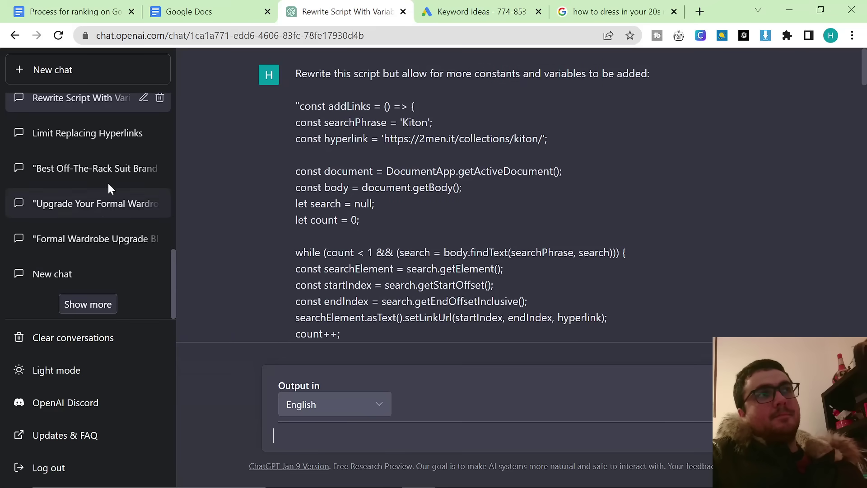
left_click(109, 133)
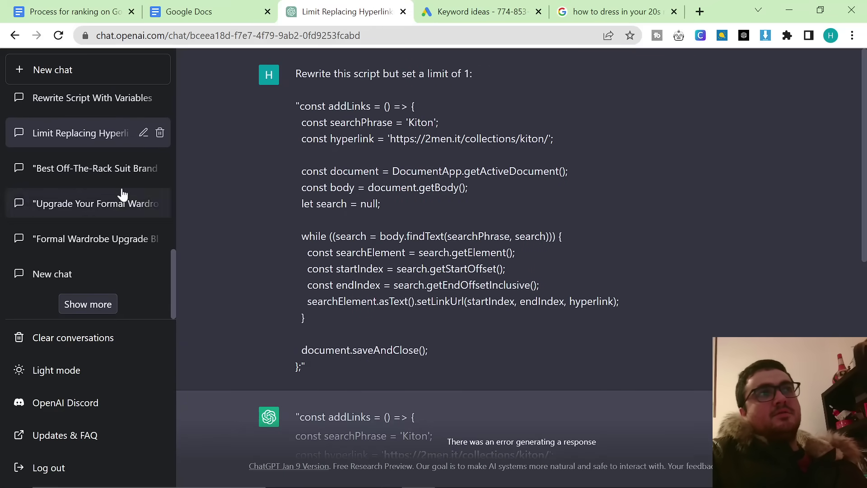
scroll(451, 253, "down", 3)
scroll(451, 253, "up", 3)
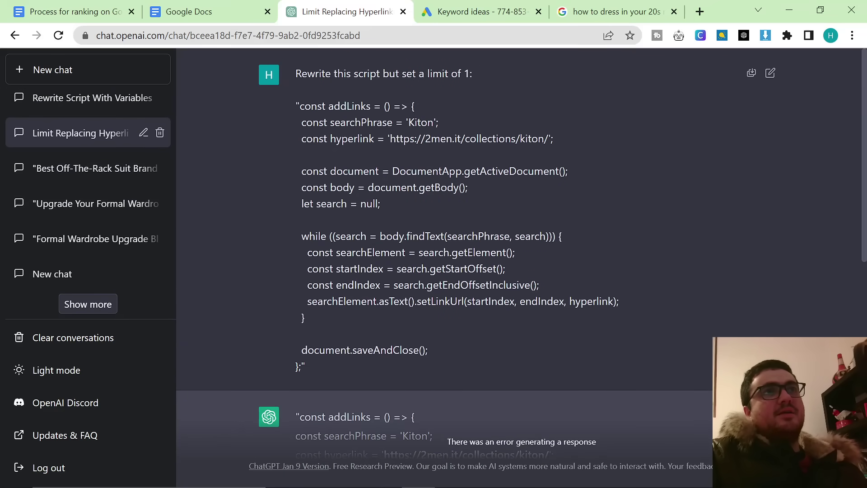
scroll(189, 205, "down", 6)
scroll(188, 205, "up", 3)
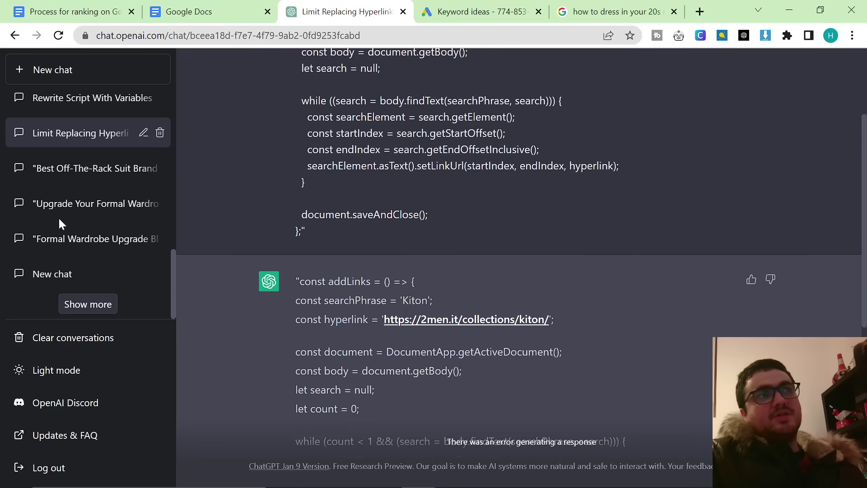
scroll(118, 249, "up", 2)
scroll(331, 202, "up", 3)
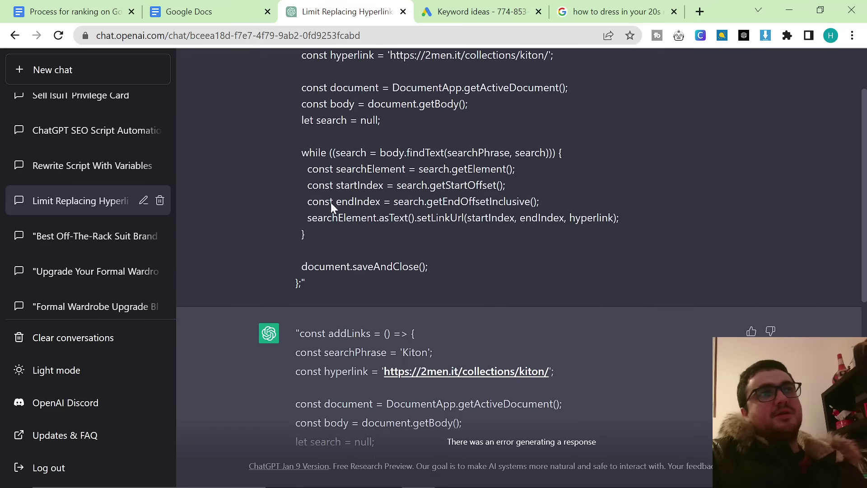
Reopen 'Rewrite Script With Variables' and review its addLinks code for Kiton and Cesare Attolini
left_click(72, 167)
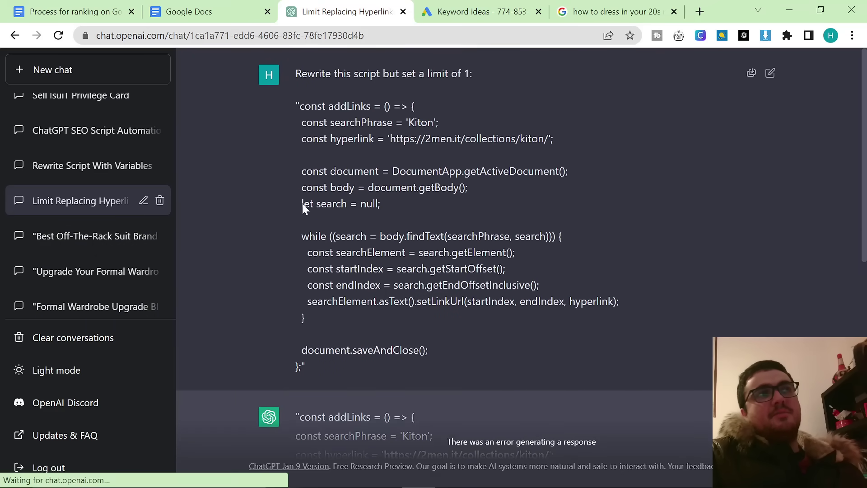
scroll(373, 202, "down", 15)
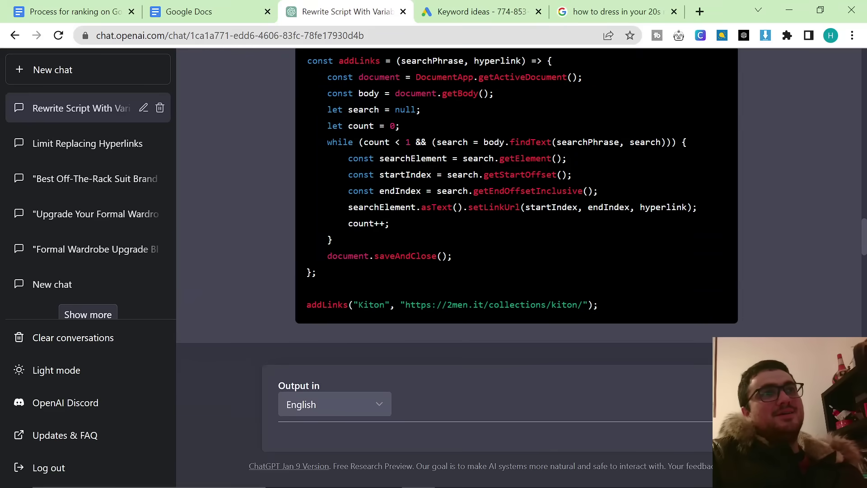
scroll(373, 203, "down", 5)
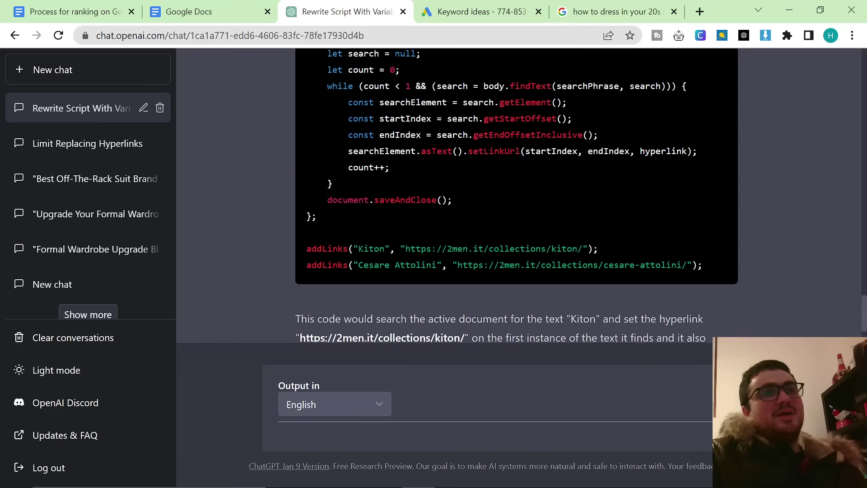
scroll(374, 203, "up", 2)
scroll(296, 131, "up", 1)
left_click_drag(296, 135, 723, 273)
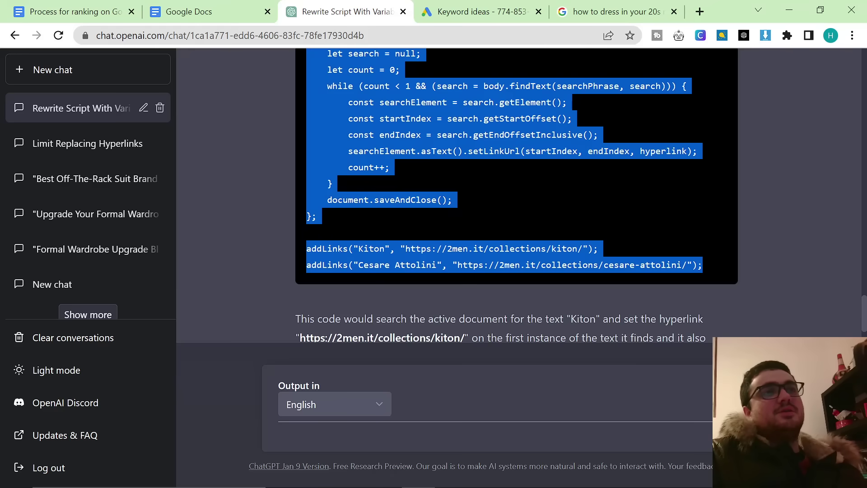
left_click(282, 186)
scroll(282, 185, "down", 1)
scroll(283, 186, "up", 1)
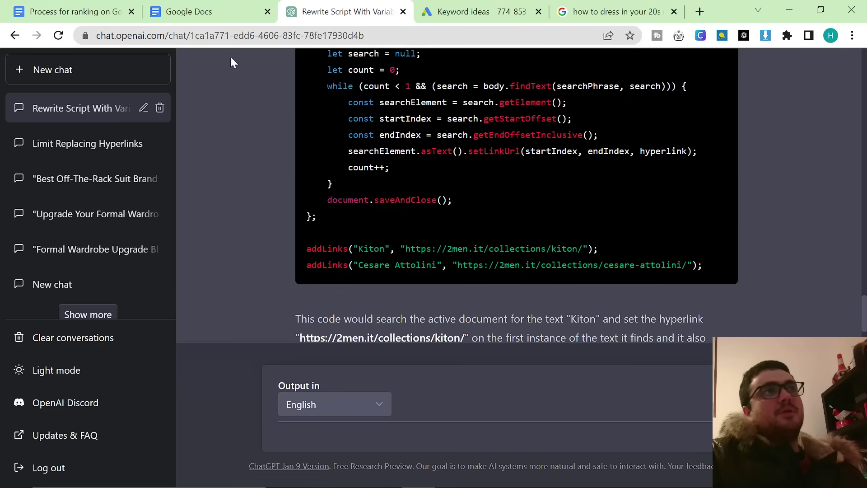
Create a new Apps Script project bound to the ranking-process document via Extensions
left_click(75, 11)
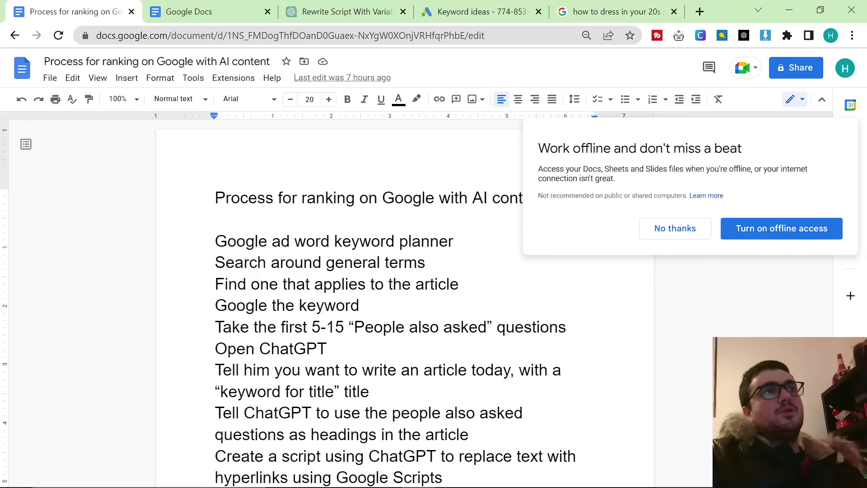
left_click(674, 229)
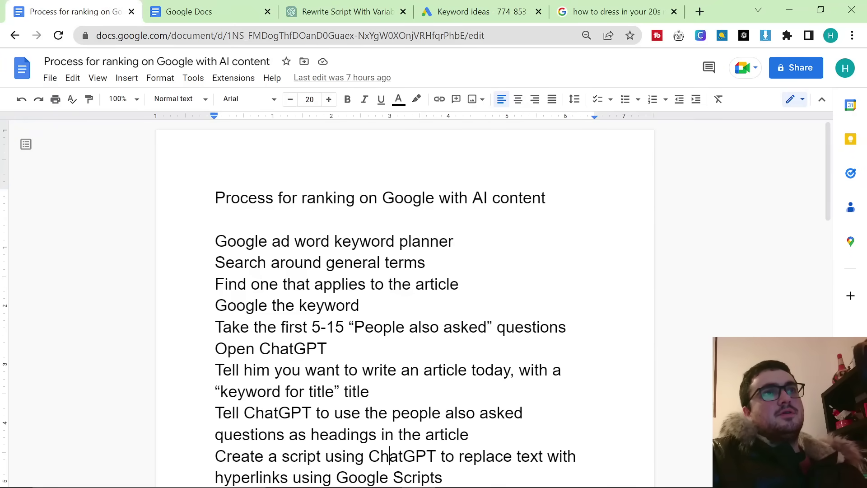
left_click(233, 79)
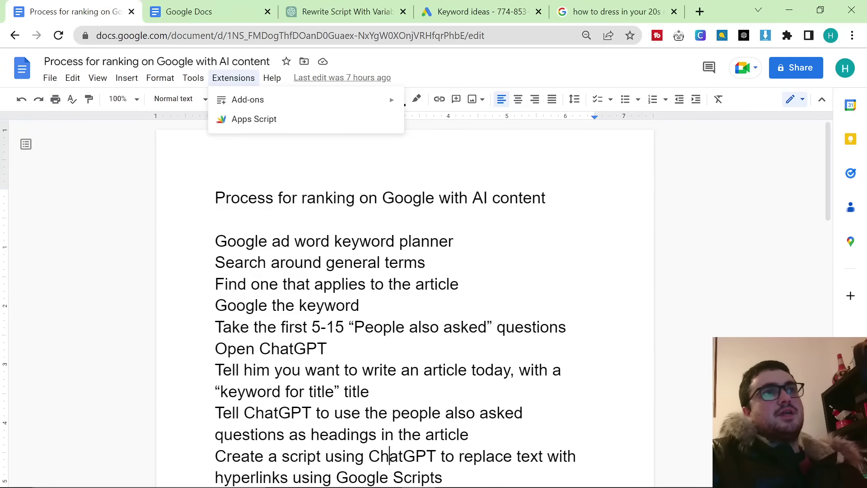
left_click(264, 129)
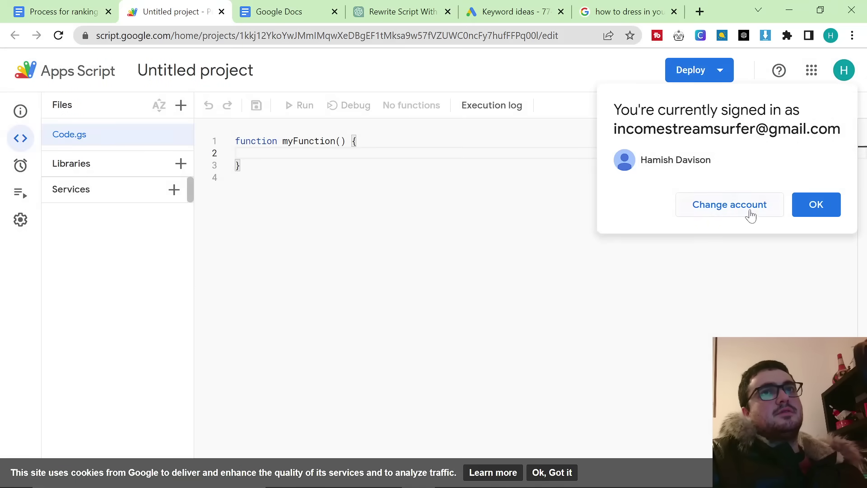
Paste the addLinks script and replace 'Kiton' with the phrase 'Google ad word'
left_click(815, 204)
key("ctrl+a")
type("const addLinks = (searchPhrase, hyperlink) => {     const document = DocumentApp.getActiveDocument();     const body = document.getBody();     let search = null;     let count = 0;     while (count < 1 && (search = body.findText(searchPhrase, search))) {         const searchElement = search.getElement();         const startIndex = search.getStartOffset();         const endIndex = search.getEndOffsetInclusive();         searchElement.asText().setLinkUrl(startIndex, endIndex, hyperlink);         count++;     }     document.saveAndClose(); };  addLinks(\"Kiton\", \"https://2men.it/collections/kiton/\"); addLinks(\"Cesare Attolini\", \"https://2men.it/collections/cesare-attolini/\");")
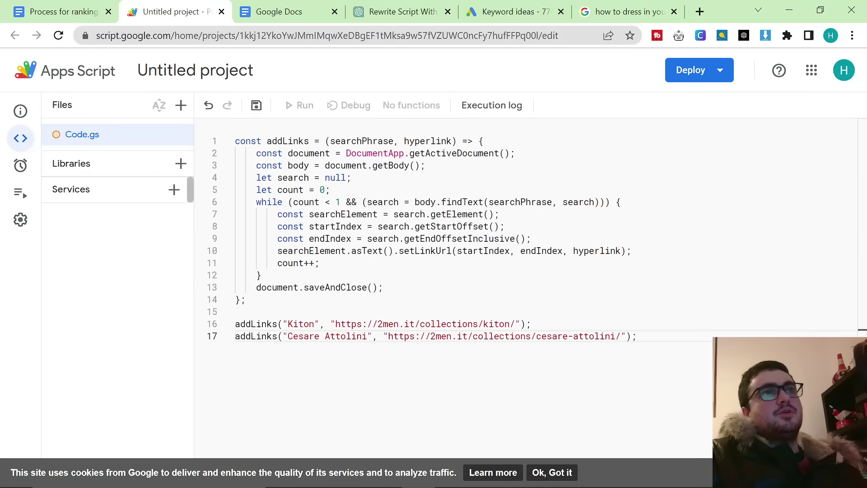
left_click(63, 11)
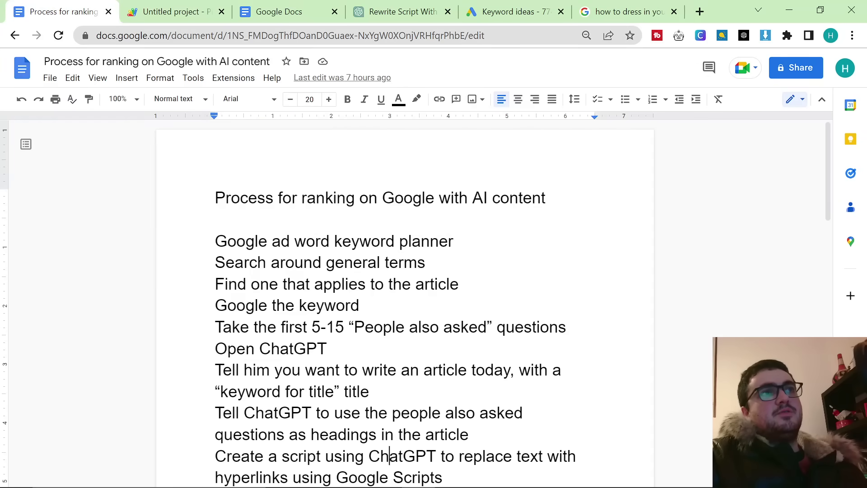
left_click_drag(215, 241, 331, 241)
key("ctrl+c")
left_click(171, 12)
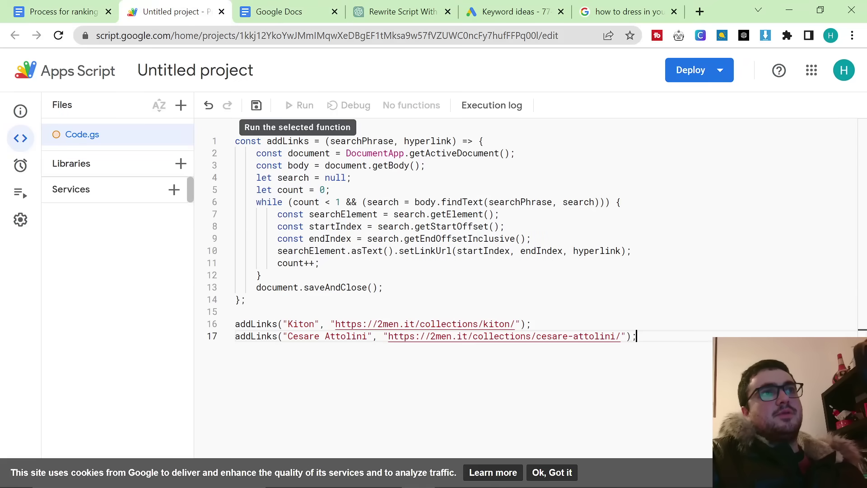
left_click(276, 11)
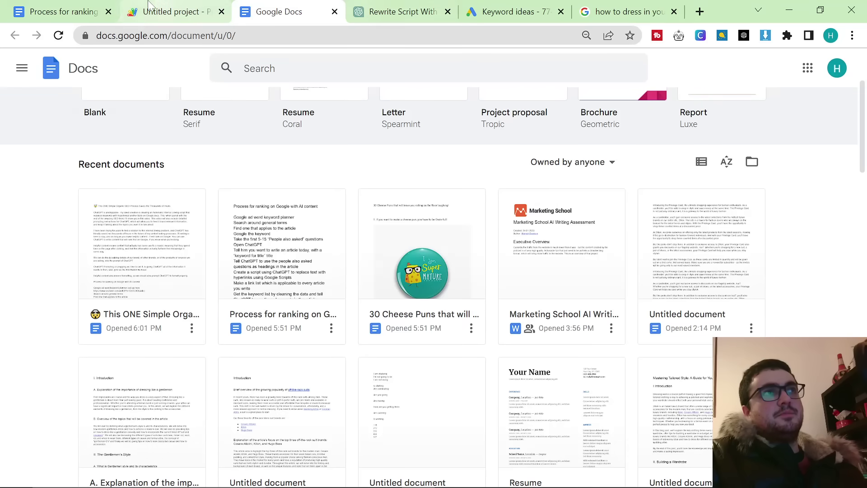
left_click(63, 11)
left_click(171, 11)
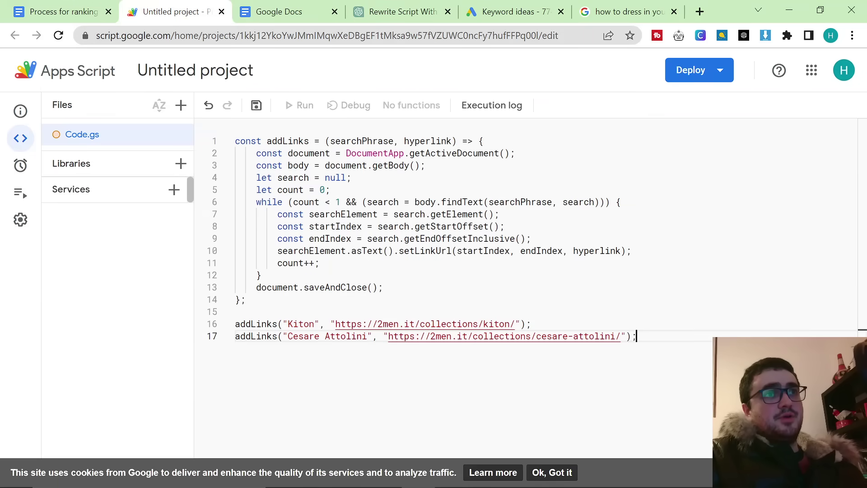
double_click(301, 324)
key("ctrl+v")
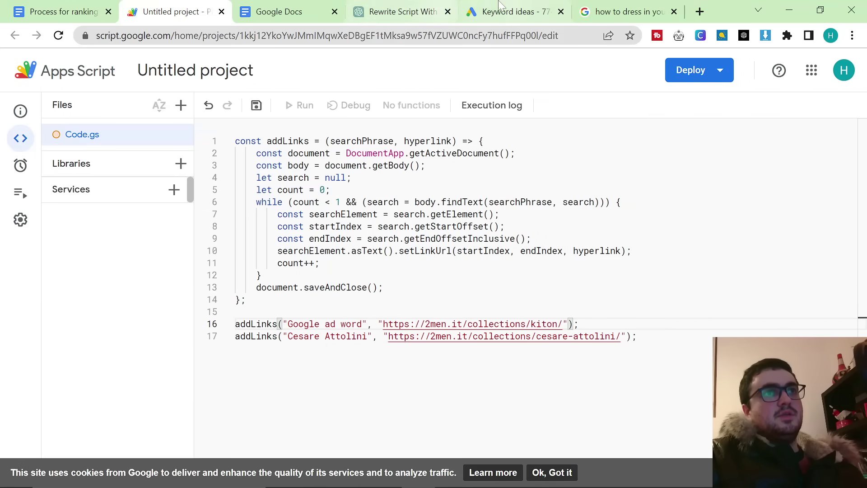
Replace the Kiton link address with the Keyword Planner page URL
left_click(510, 11)
left_click(261, 35)
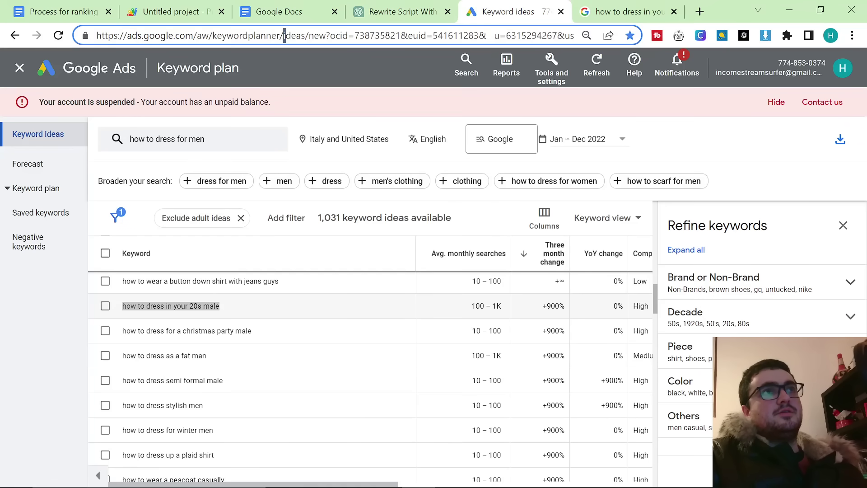
left_click(284, 35)
left_click(291, 35)
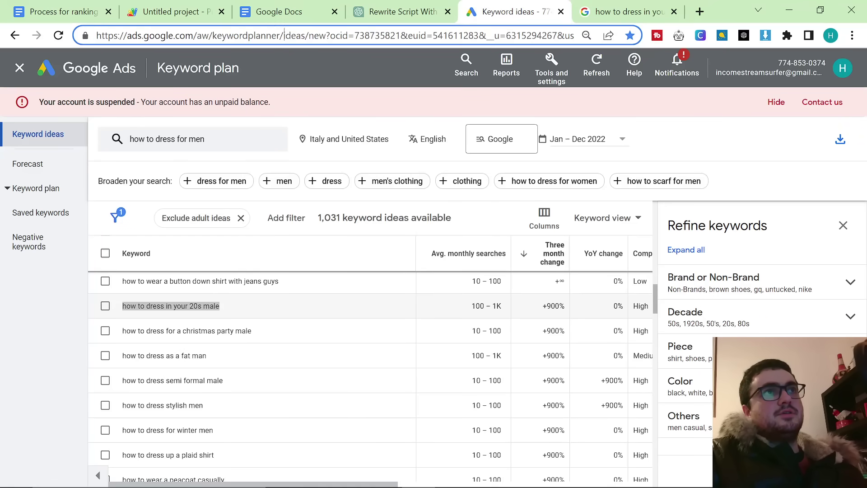
triple_click(215, 36)
left_click(196, 14)
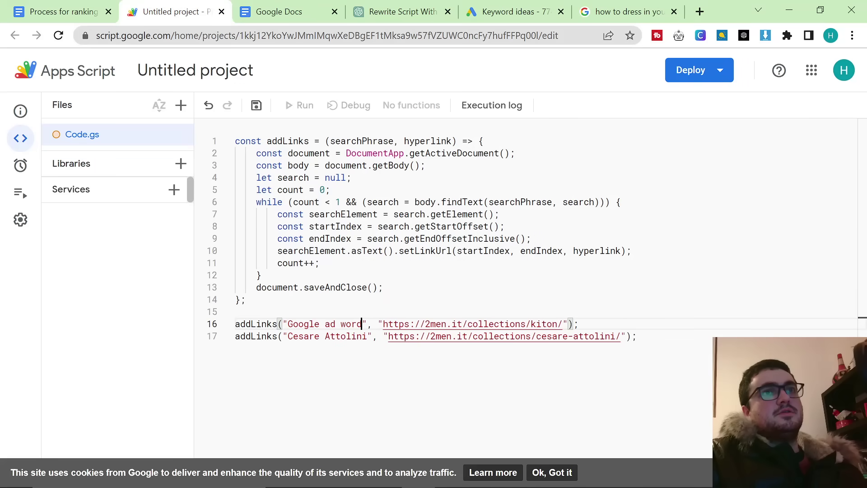
left_click_drag(558, 324, 382, 323)
type("https://ads.google.com/aw/keywordplanner/")
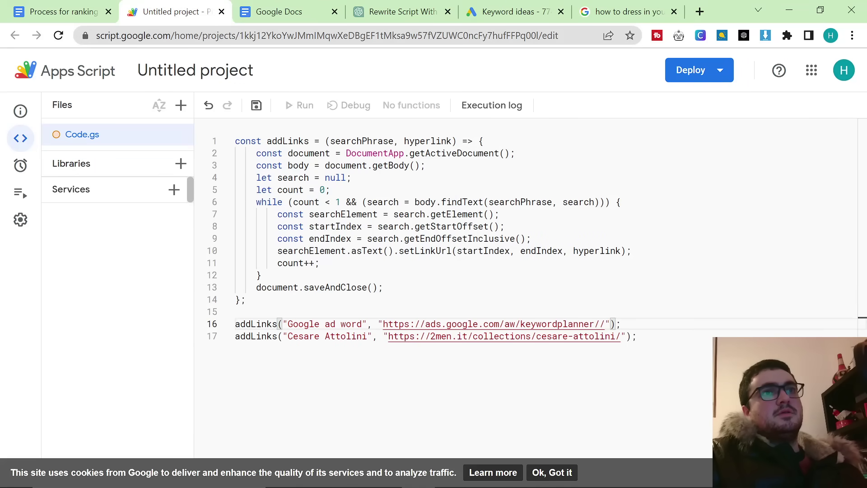
Save and run addLinks, authorising the unverified script for the account
left_click(256, 105)
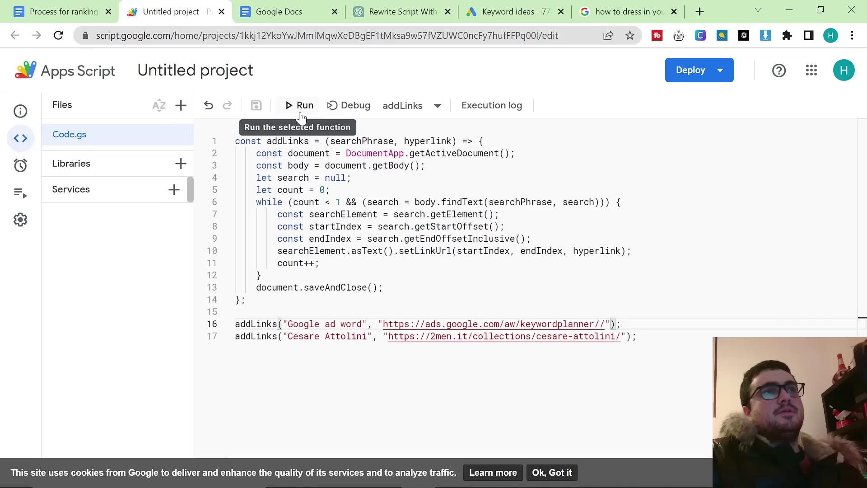
left_click(300, 105)
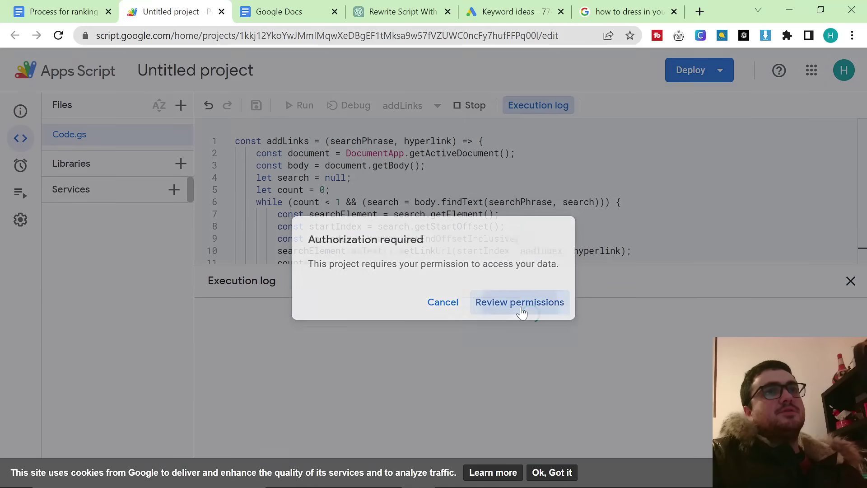
left_click(519, 301)
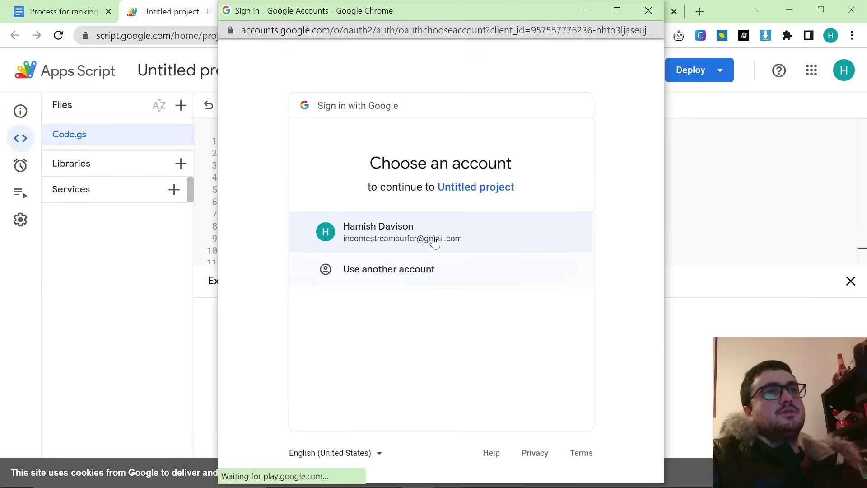
left_click(452, 242)
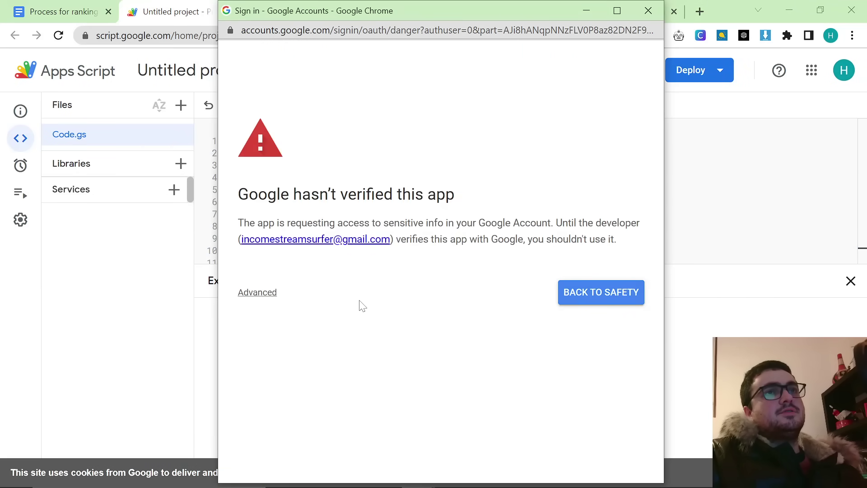
left_click(256, 293)
left_click(322, 395)
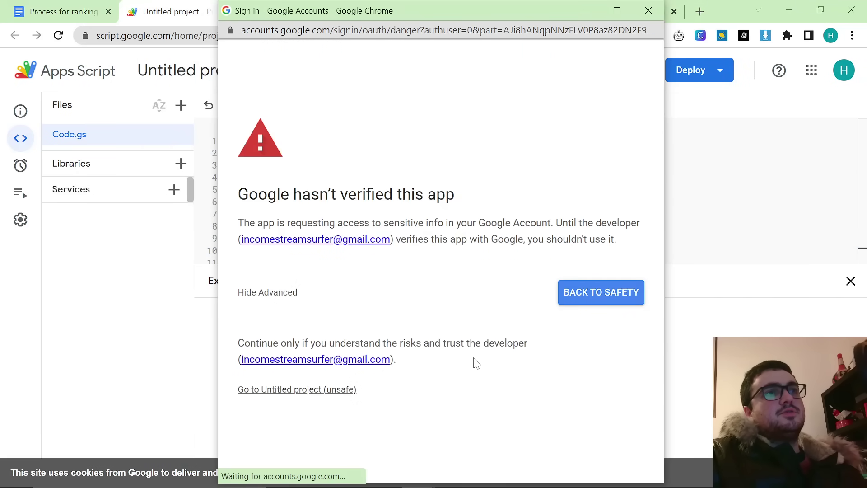
left_click(507, 432)
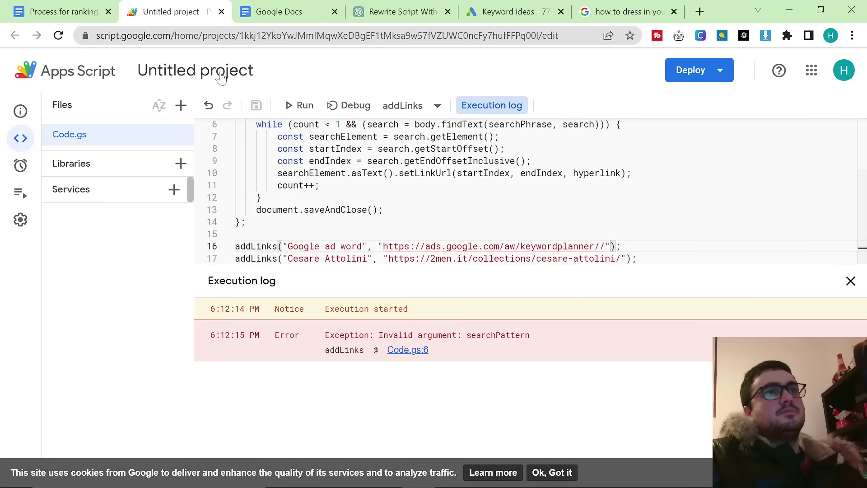
Check that 'Google ad word' is now hyperlinked in the notes document
left_click(79, 5)
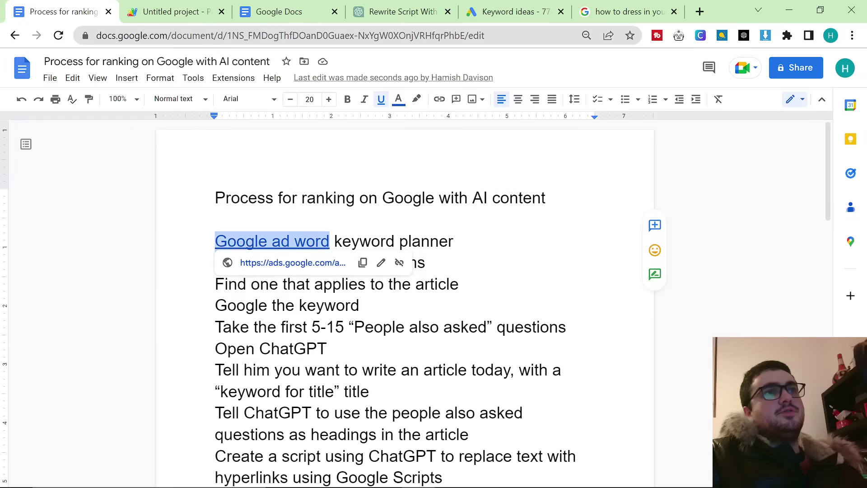
left_click(395, 326)
key("shift+Home")
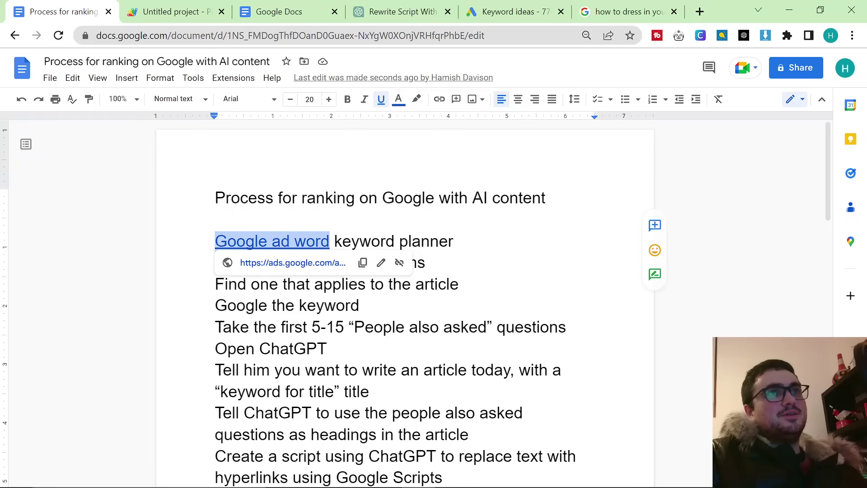
Open the '2men script' project from the Apps Script project list and look through its code
left_click(172, 11)
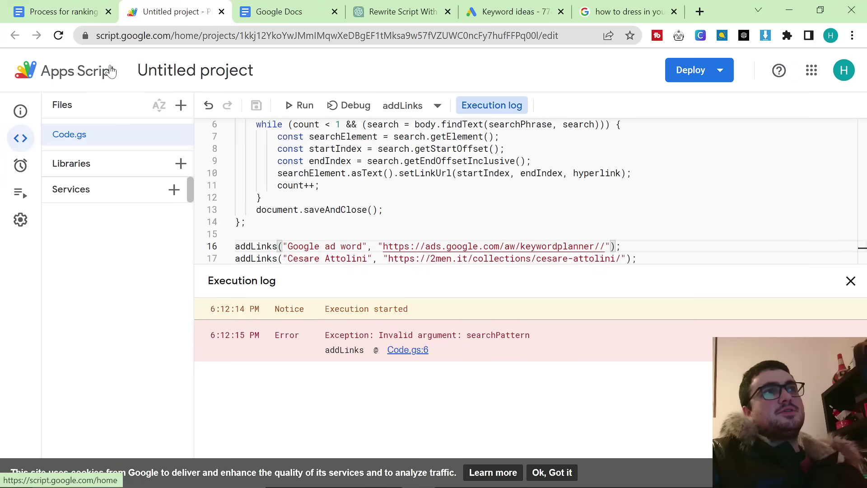
left_click(108, 72)
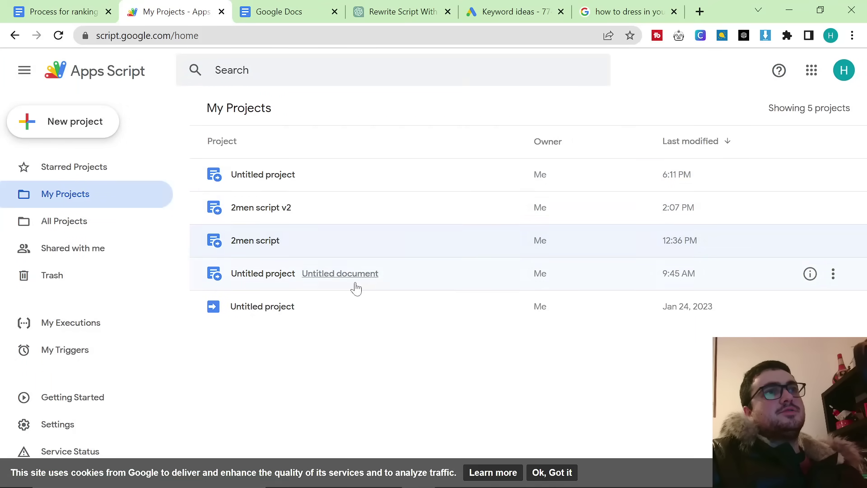
left_click(377, 282)
scroll(378, 280, "down", 3)
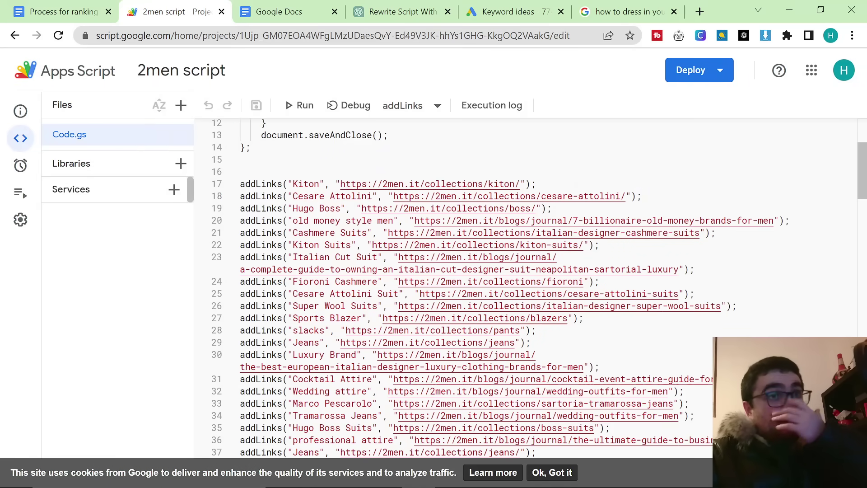
scroll(378, 280, "up", 3)
scroll(379, 280, "down", 4)
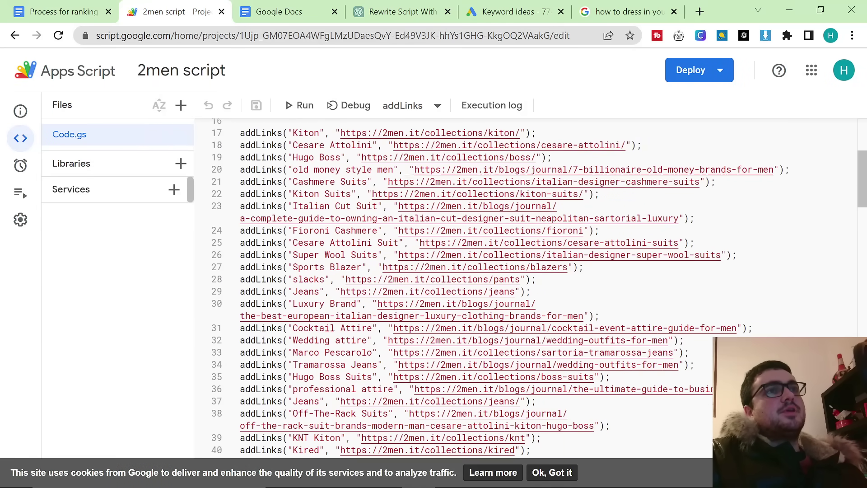
scroll(378, 280, "down", 15)
scroll(379, 280, "up", 10)
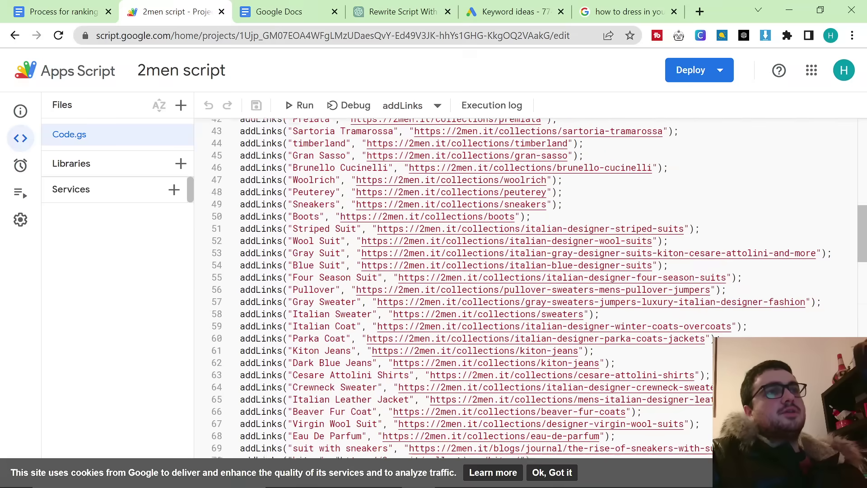
scroll(378, 280, "down", 18)
scroll(378, 280, "up", 13)
scroll(379, 280, "down", 5)
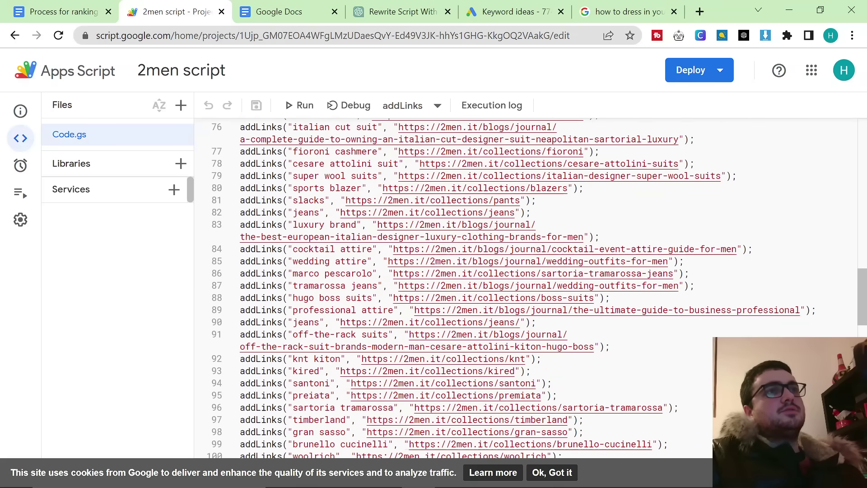
scroll(378, 280, "up", 14)
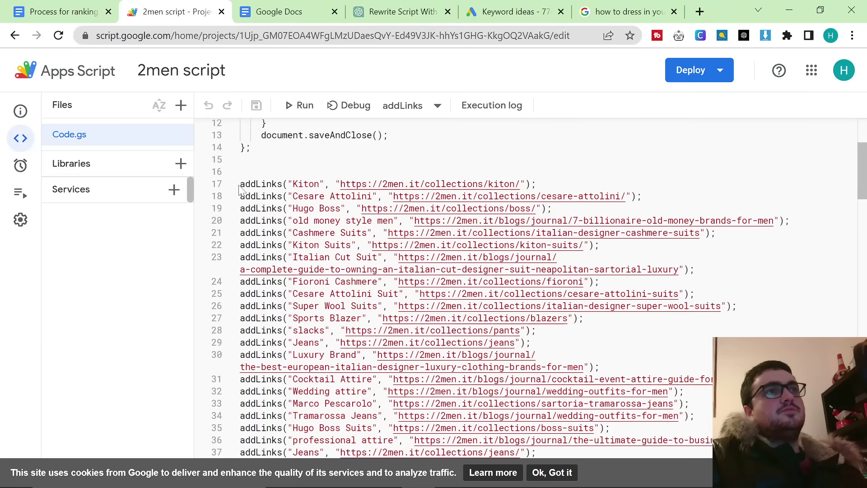
Replace the lowercase addLinks lines 17–104 with the Title-Case list
left_click_drag(240, 190, 689, 301)
key("ctrl+v")
scroll(688, 302, "down", 15)
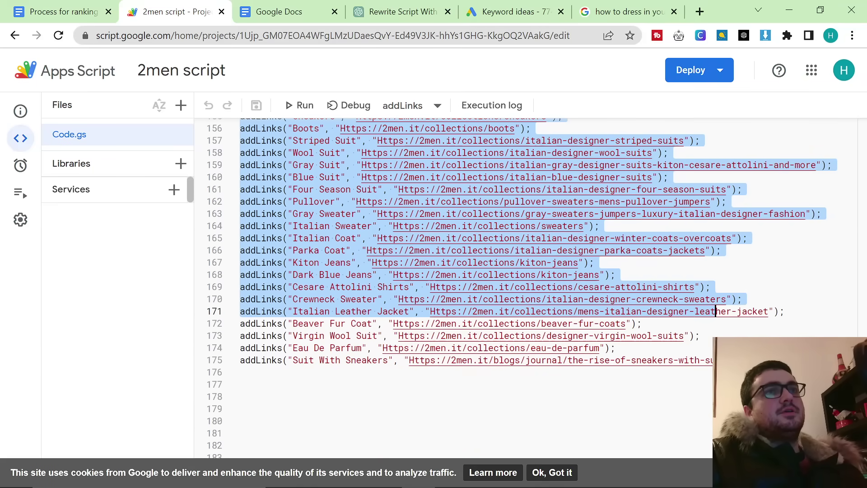
Create a new blank Google Sheets spreadsheet in a new browser tab
left_click(701, 11)
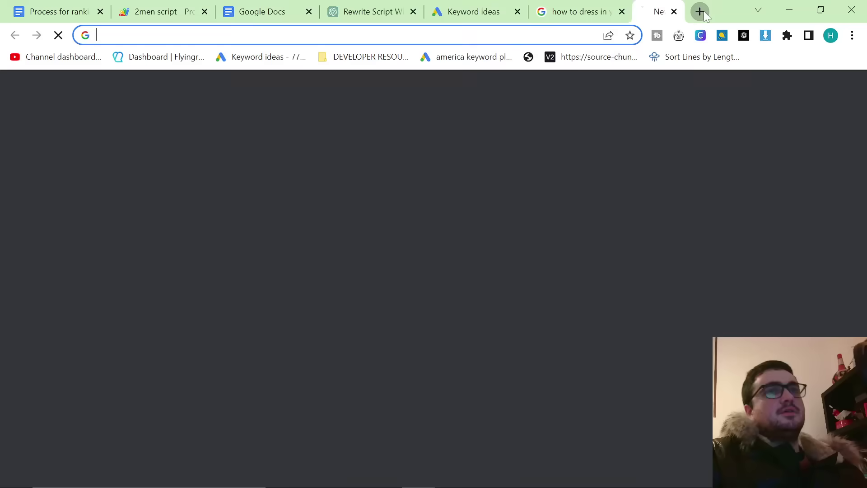
type("sheets")
key("Return")
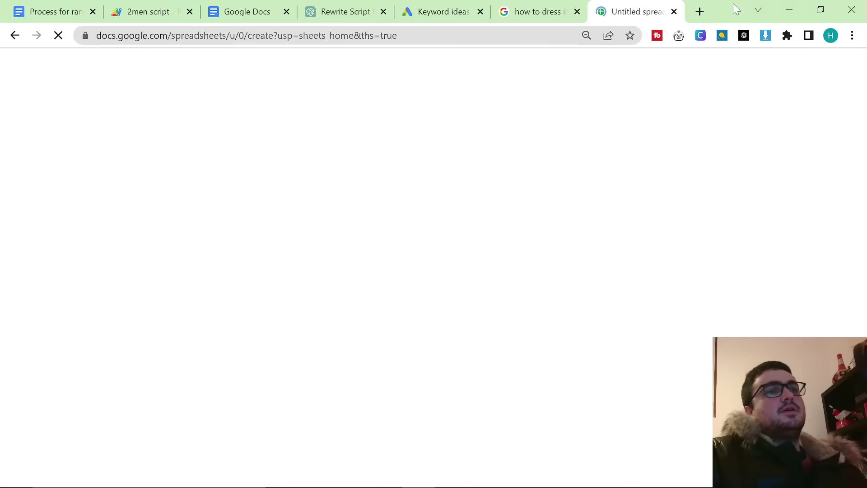
left_click_drag(636, 9, 244, 7)
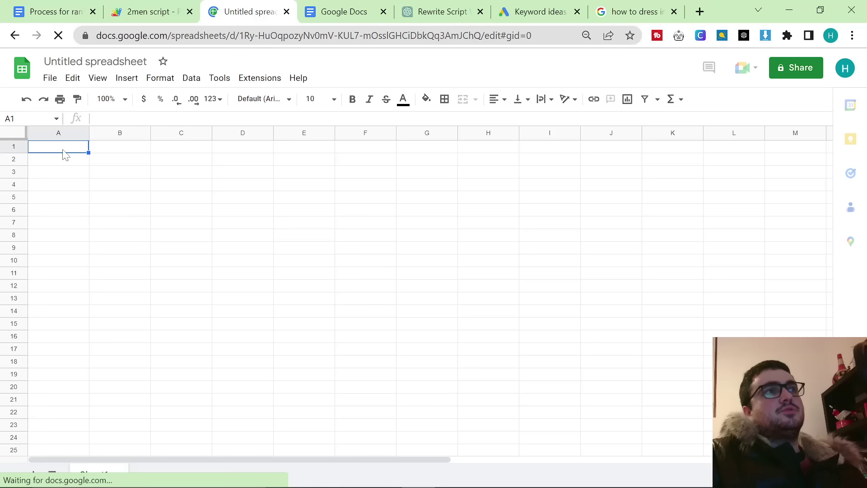
Paste the addLinks lines into A1, split them into columns, and autofit column A
key("ctrl+v")
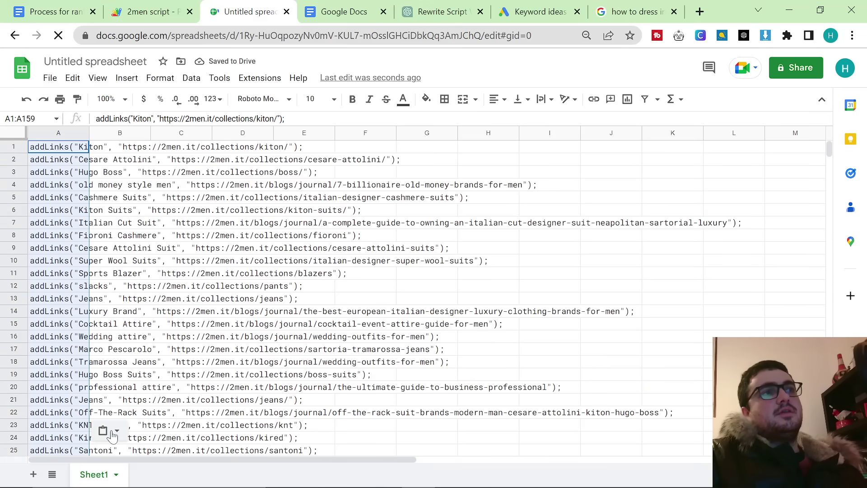
left_click(112, 435)
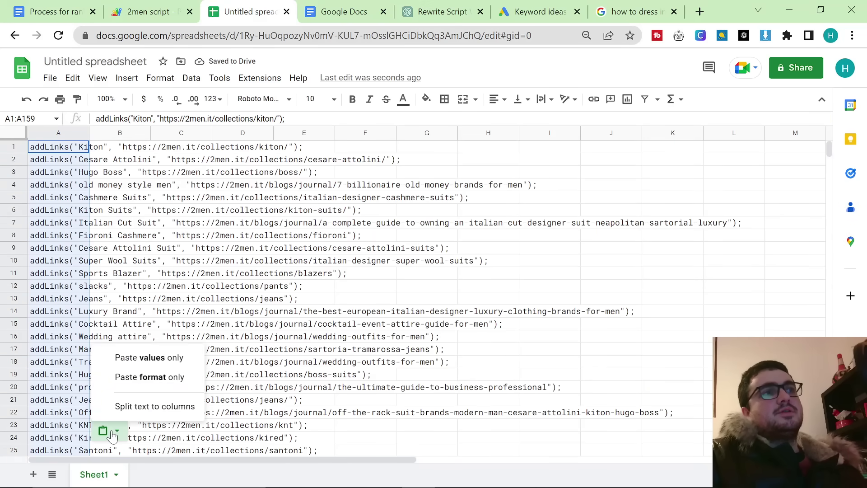
left_click(142, 407)
left_click(203, 188)
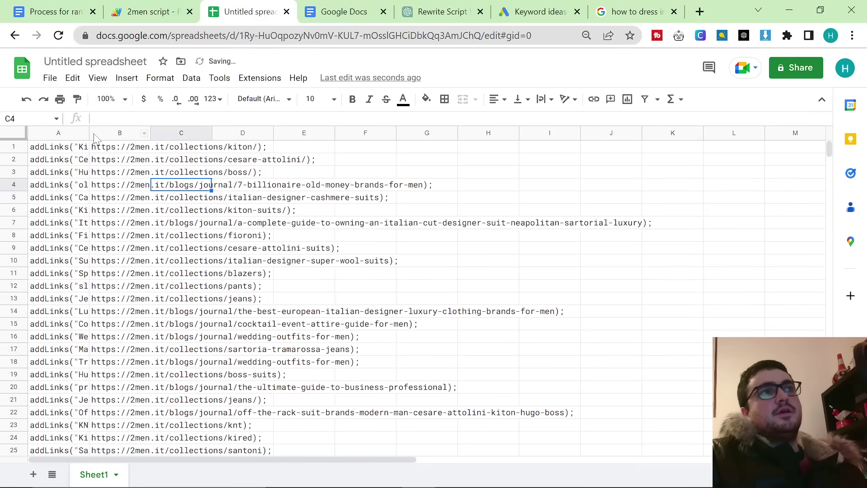
double_click(88, 133)
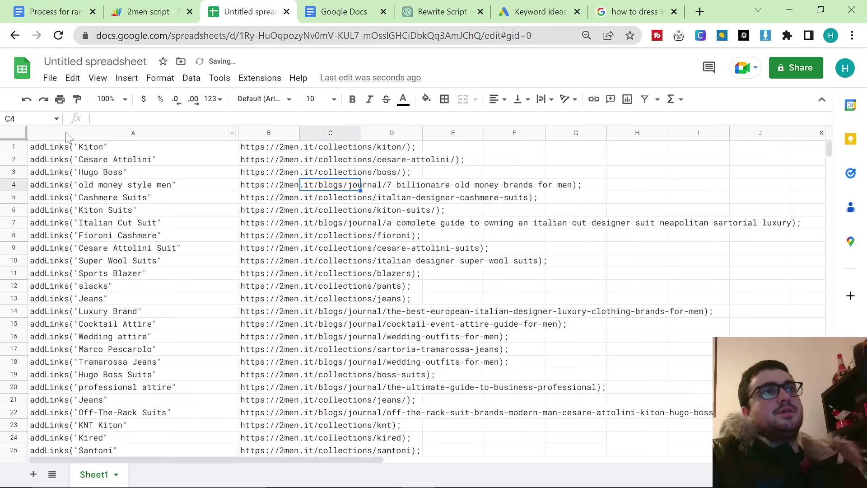
left_click(67, 133)
key("ctrl+f")
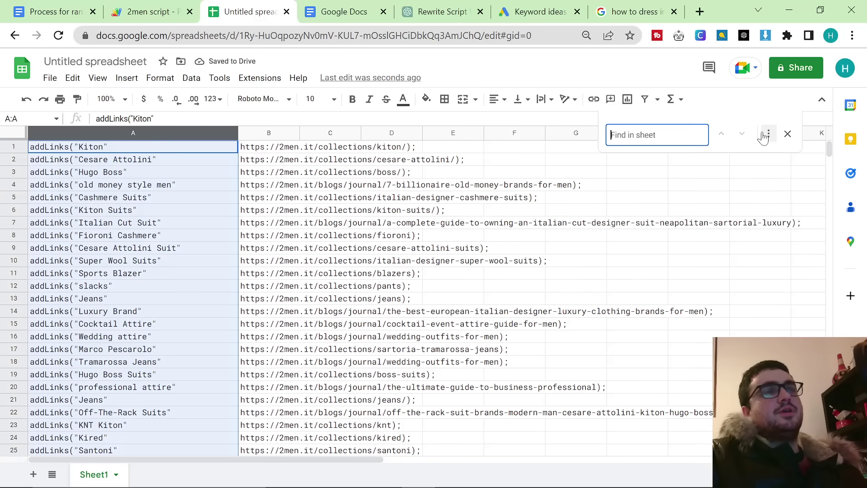
Strip 'addLinks("' and the quote characters from column A with Find and replace
left_click(768, 134)
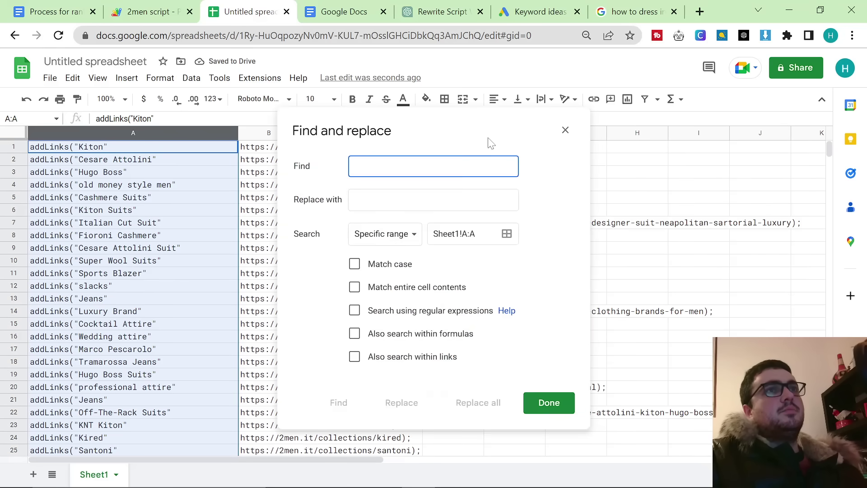
type("addl")
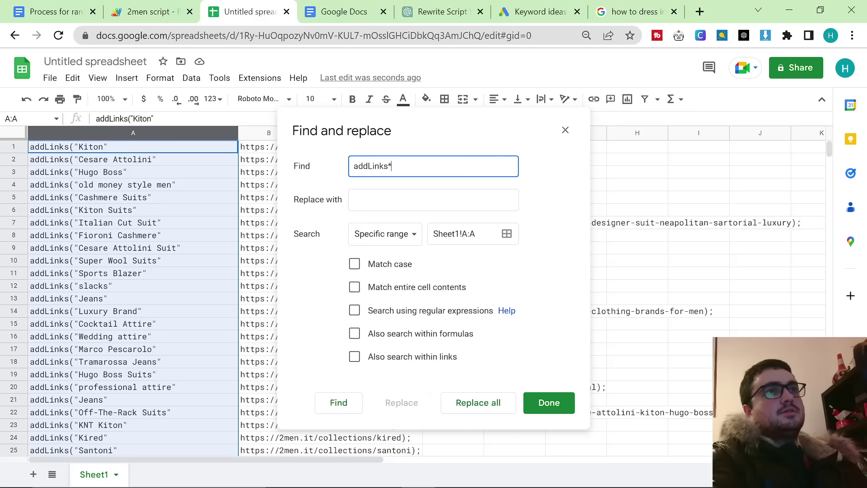
type("inks(\"")
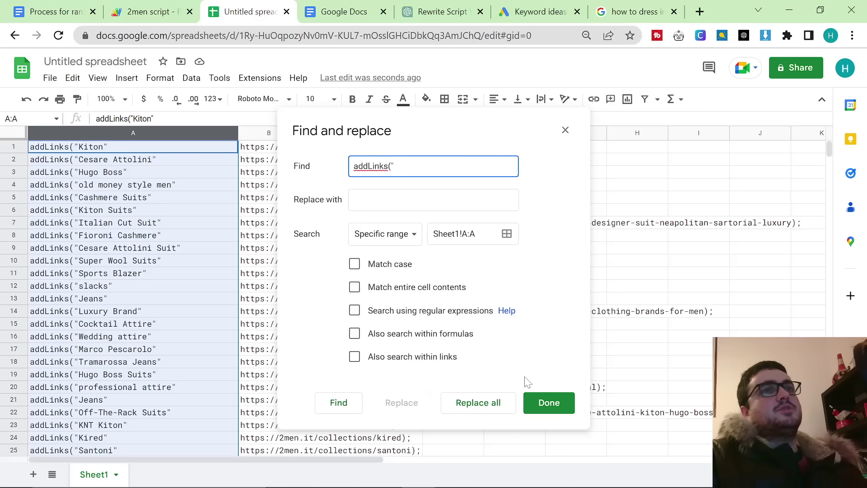
left_click(498, 408)
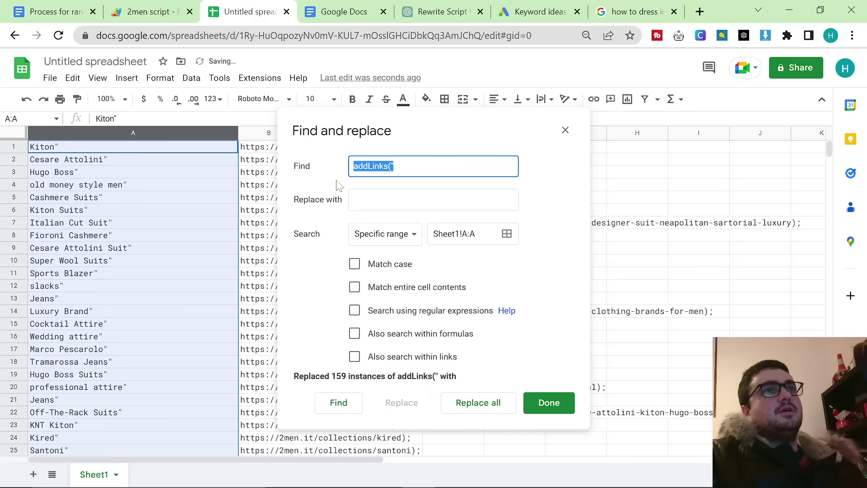
type("\"")
left_click(495, 412)
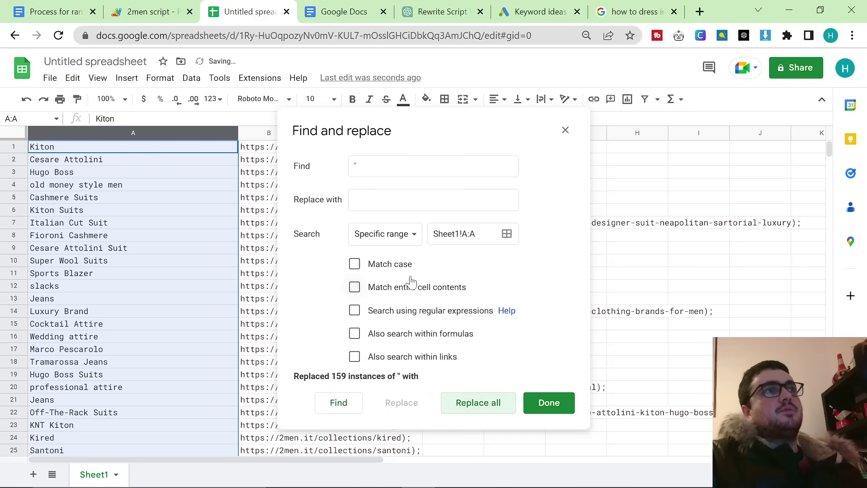
left_click(548, 402)
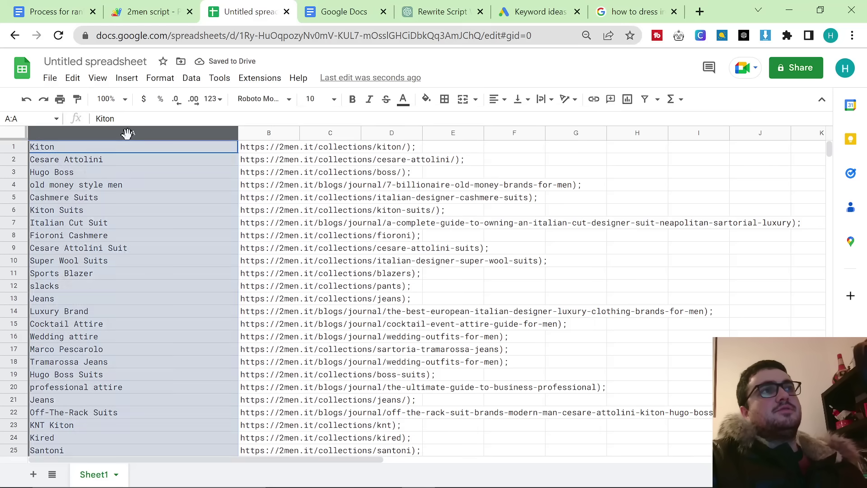
Copy the cleaned keywords in A1:A50 and switch back to ChatGPT
left_click(126, 131)
key("ctrl+c")
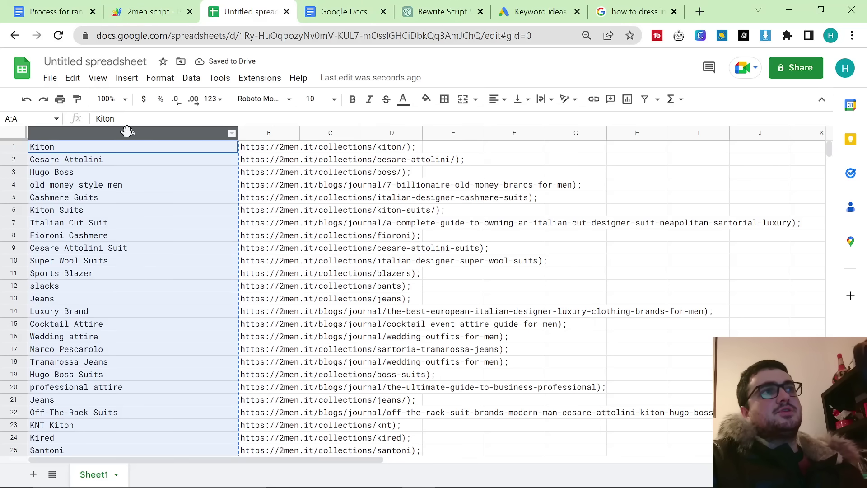
left_click(316, 273)
left_click(122, 155)
scroll(122, 155, "down", 5)
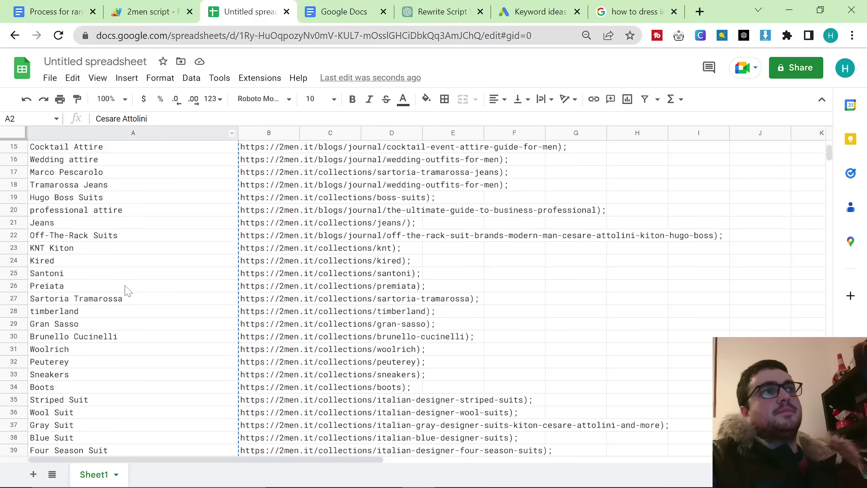
scroll(66, 149, "up", 5)
left_click(67, 148)
scroll(95, 226, "down", 7)
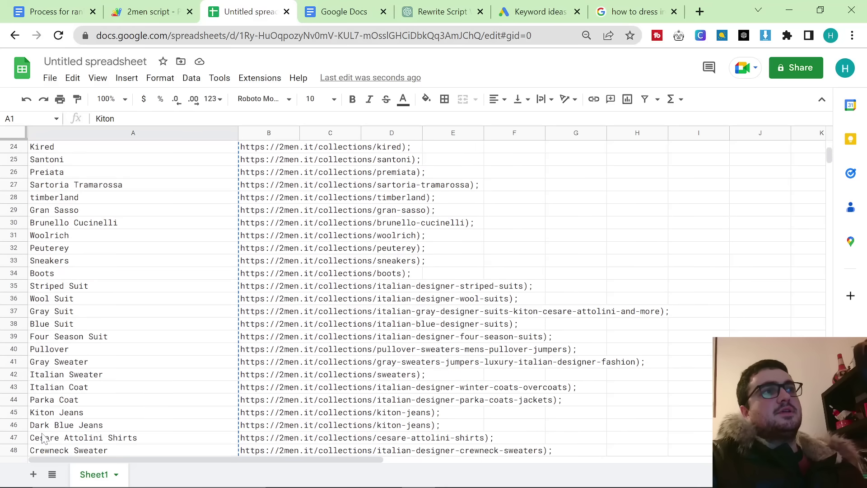
scroll(68, 440, "down", 1)
left_click(71, 422, "shift")
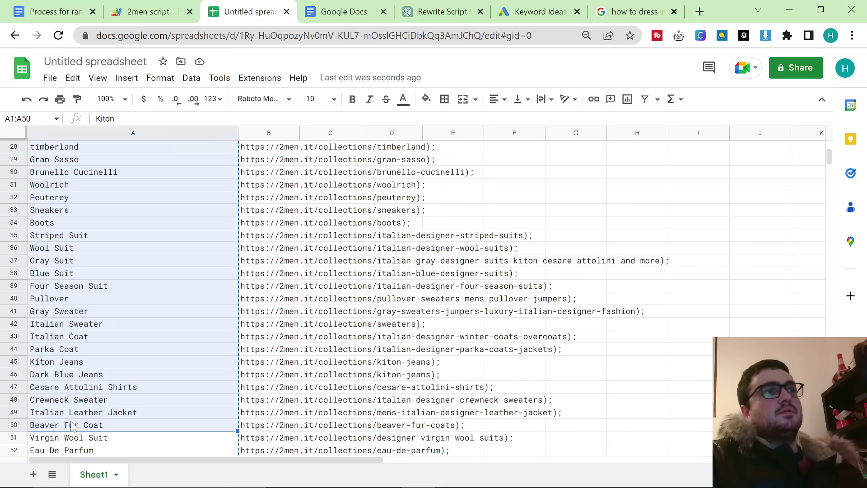
left_click(456, 10)
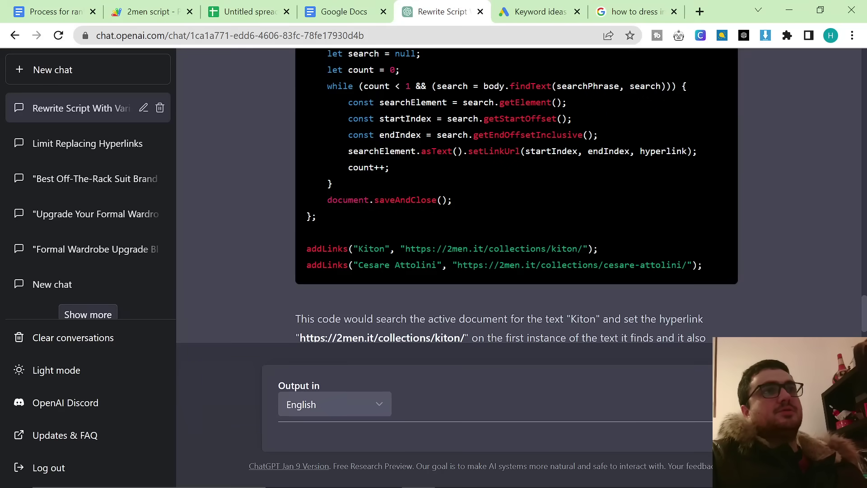
In the men's 20s article chat, send the keyword list followed by 'Do you understand?'
scroll(97, 188, "up", 5)
left_click(144, 156)
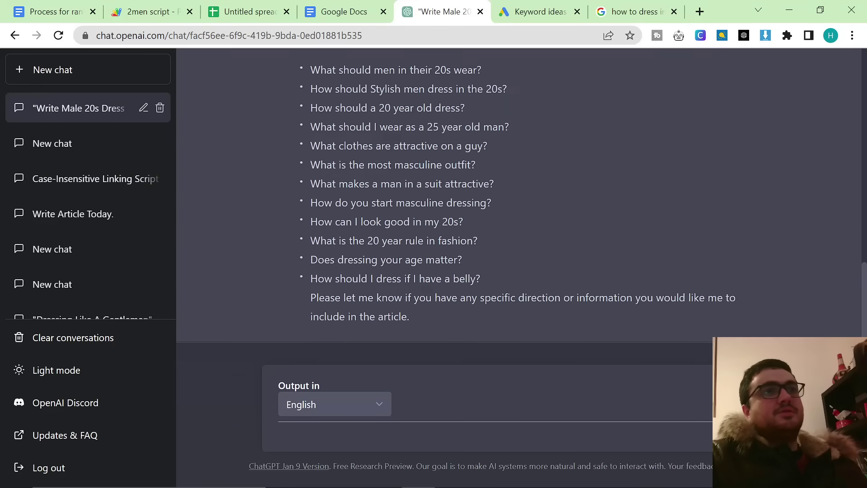
type("I")
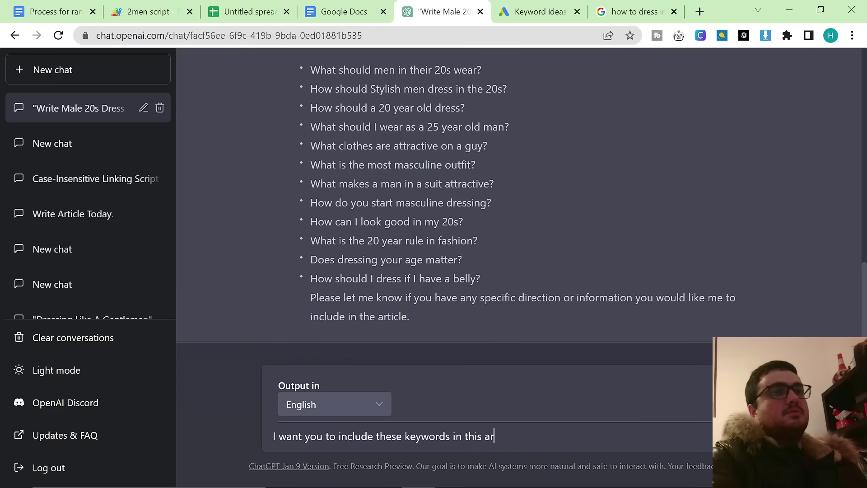
key("shift+Return")
key("ctrl+v")
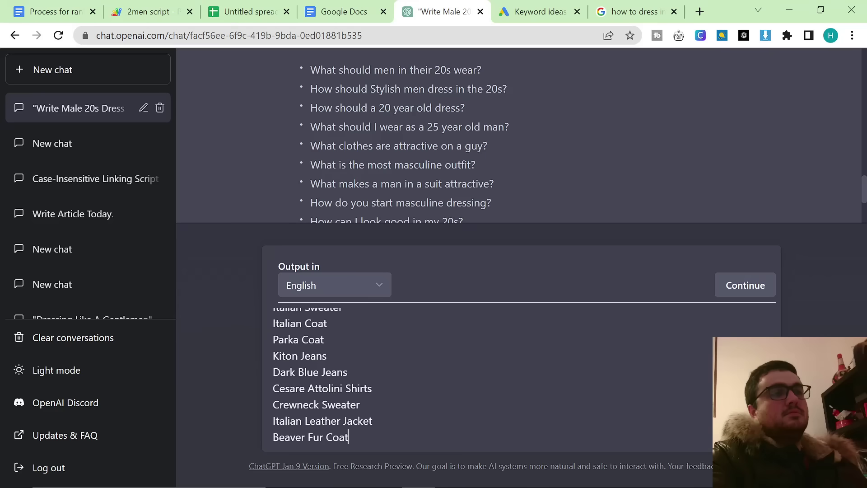
key("shift+Return")
key("shift+Return")
type("Do you u")
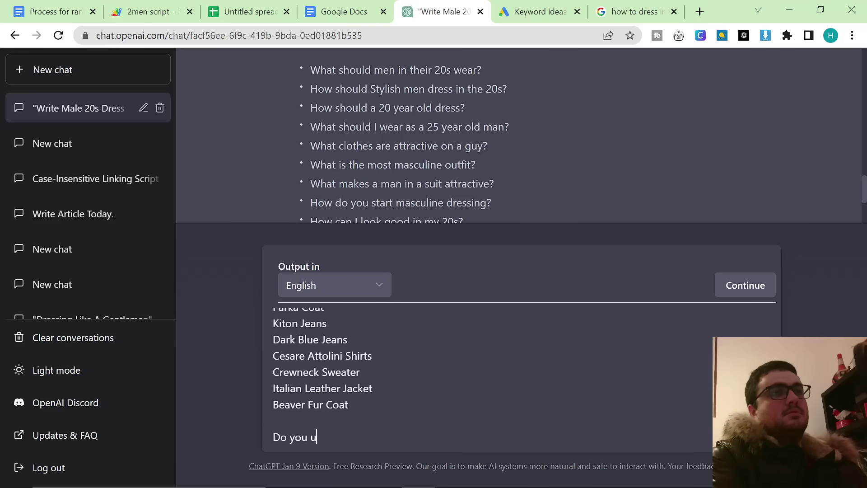
type("nderstand?")
key("Return")
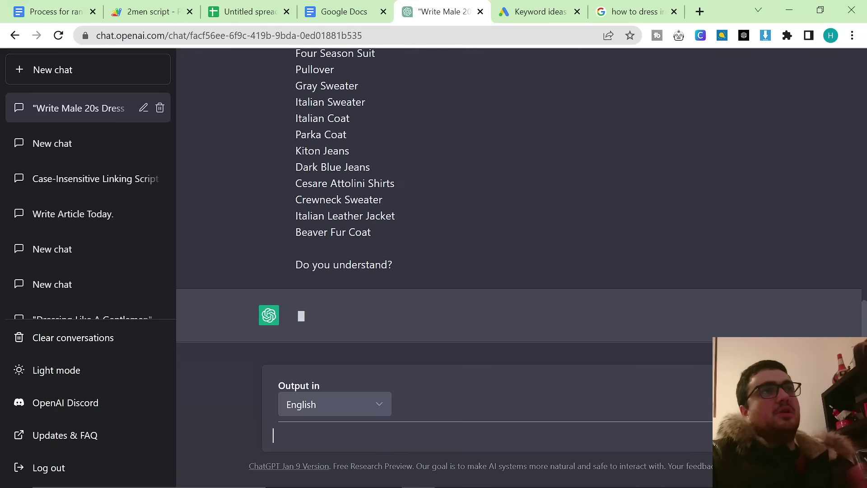
Review ChatGPT's echoed keyword list and glance at the spreadsheet
scroll(343, 251, "up", 2)
scroll(344, 251, "down", 2)
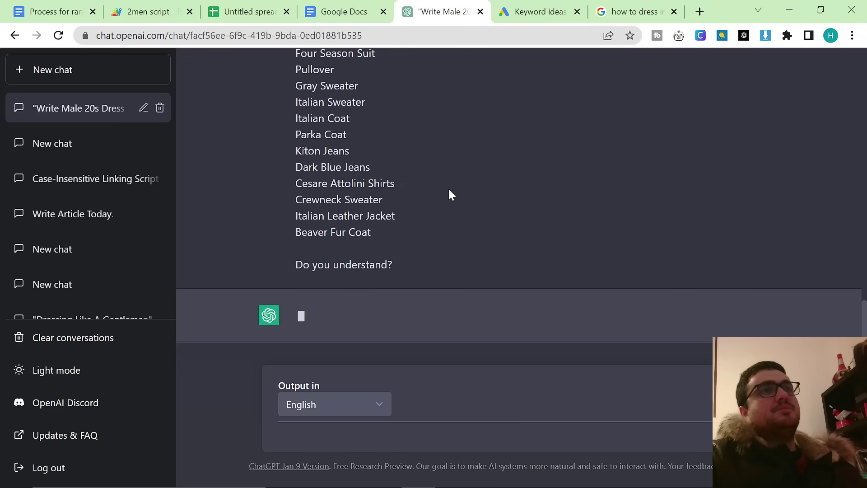
key("ctrl+3")
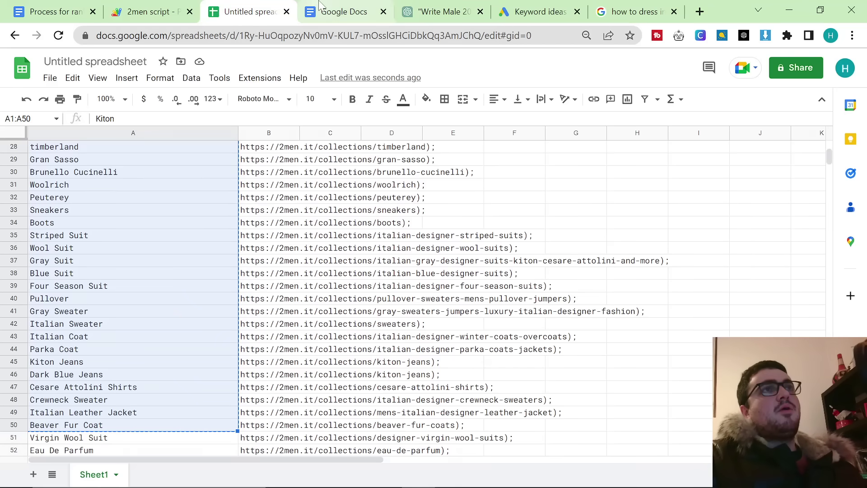
key("ctrl+Tab")
key("ctrl+Tab")
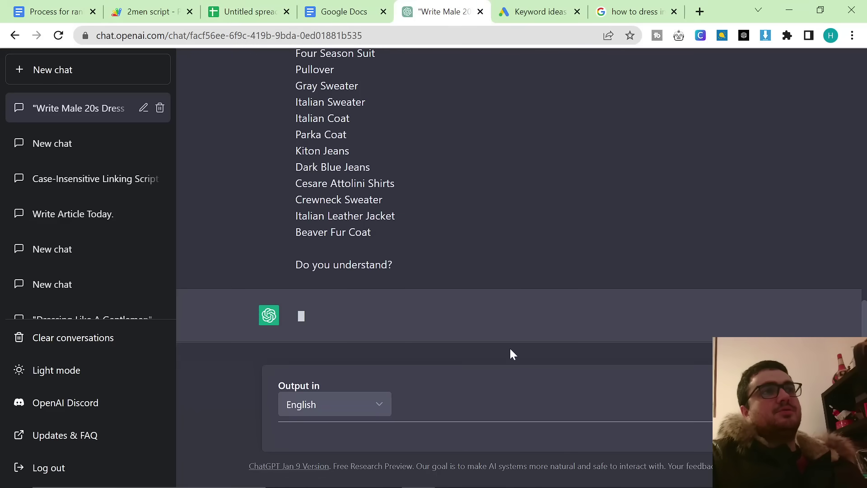
key("ctrl+shift+Page_Up")
key("ctrl+shift+Page_Up")
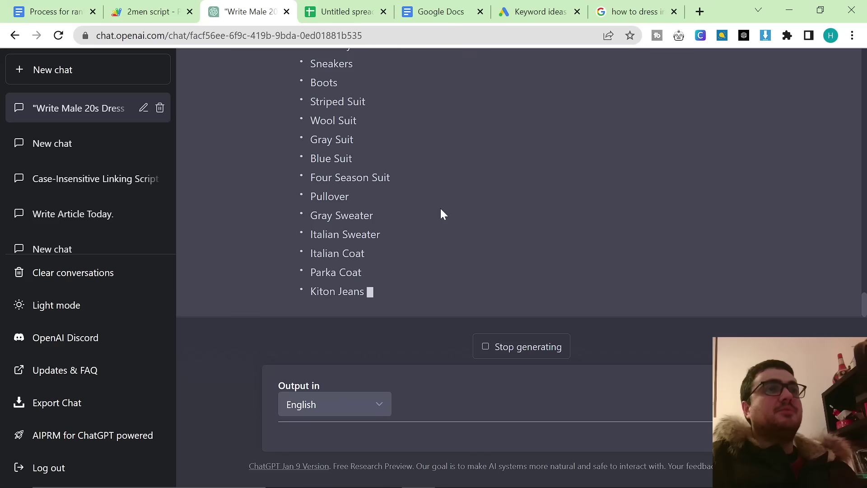
scroll(400, 243, "up", 10)
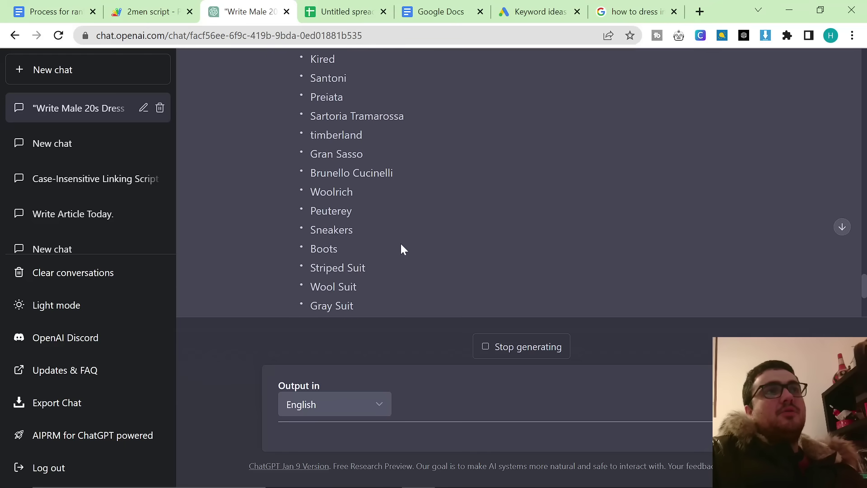
scroll(399, 239, "up", 3)
scroll(398, 240, "down", 15)
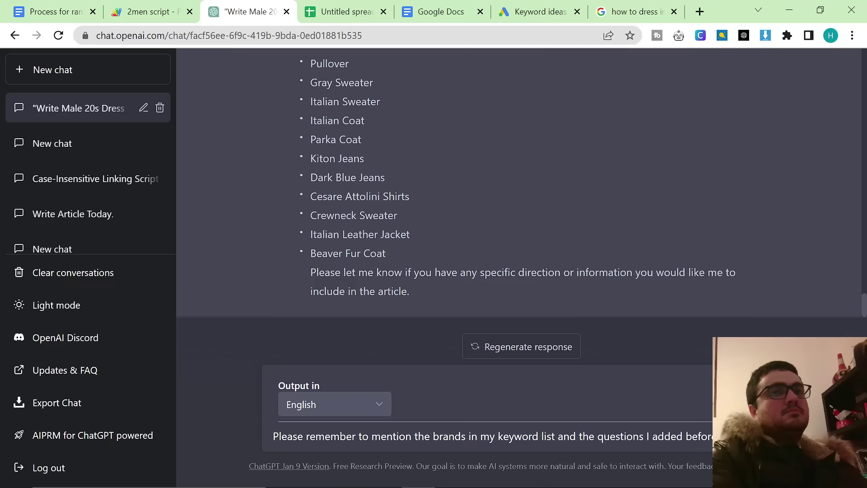
Send the reminder to mention the listed brands and questions; draft 'Please give me a blog outline for this article'
type("article, do you understand?")
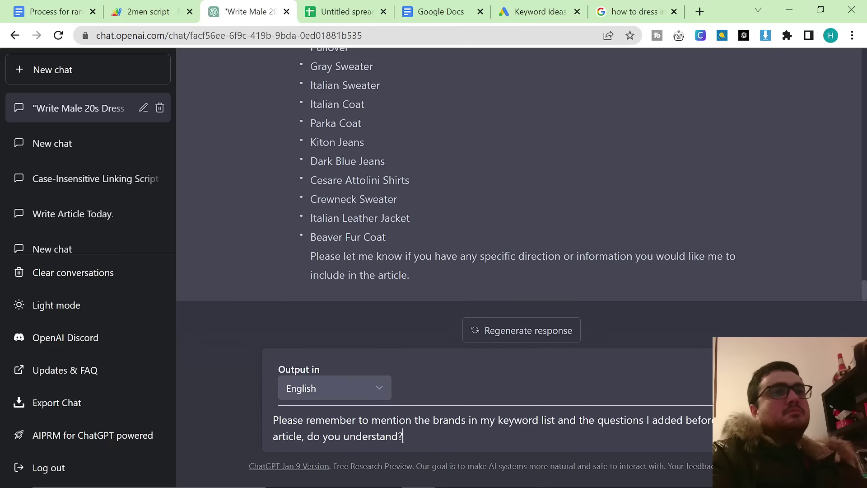
key("Return")
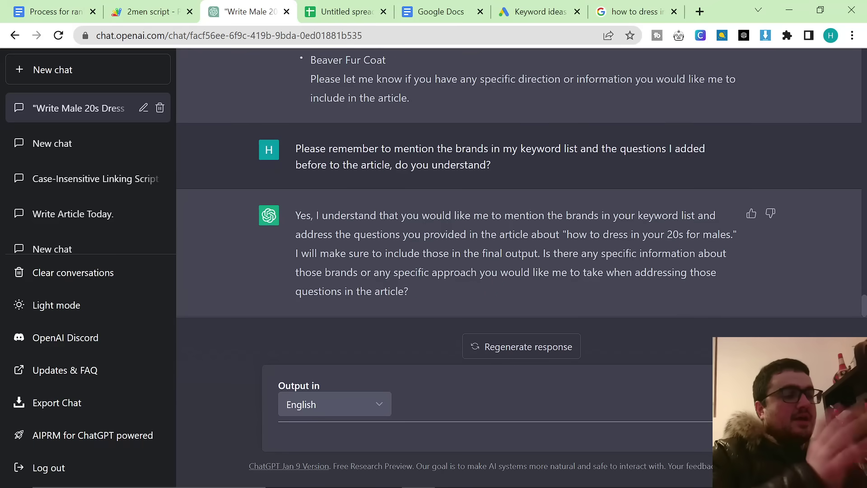
type("lea")
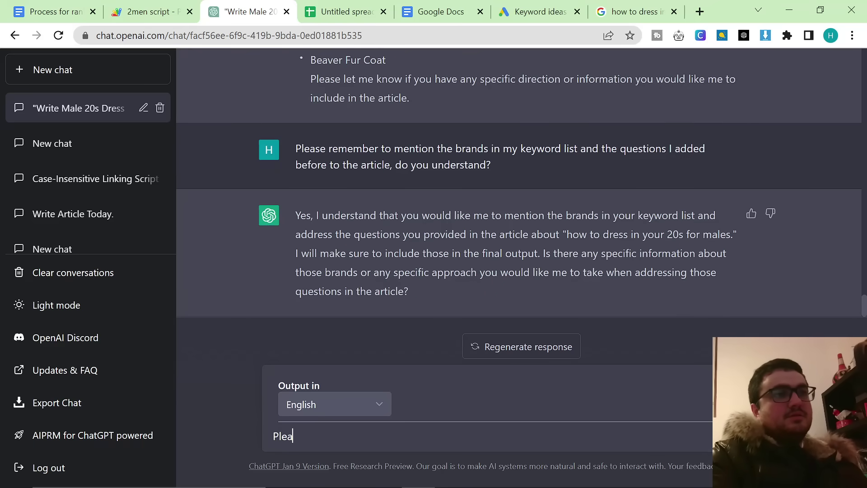
type("se gi")
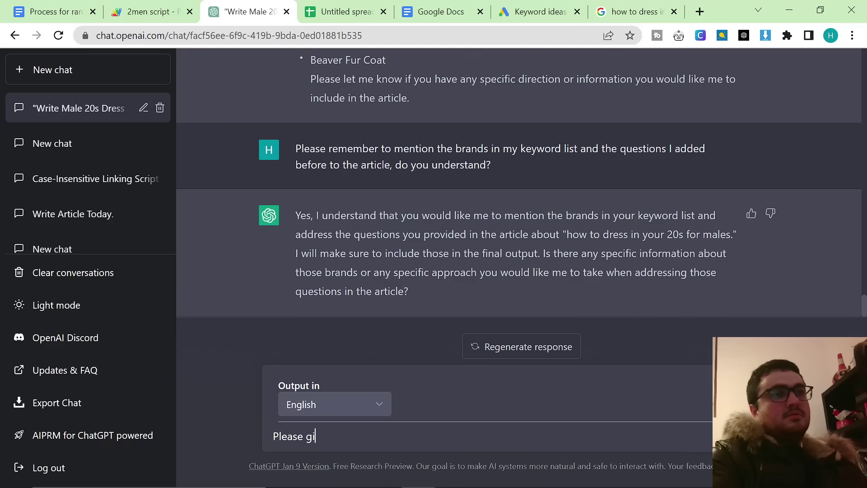
type("ve me a blog outline for this ")
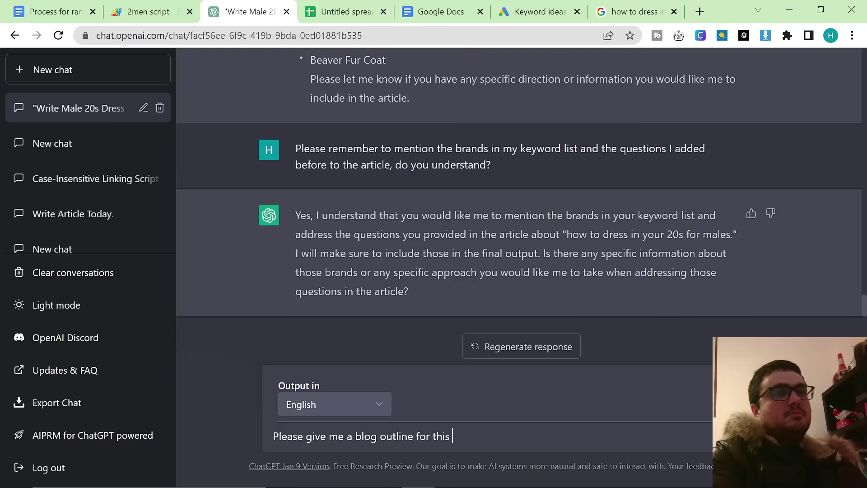
type("article")
Send the blog outline request and review the six-section outline for 'How to Dress in Your 20s as a Male'
key("Return")
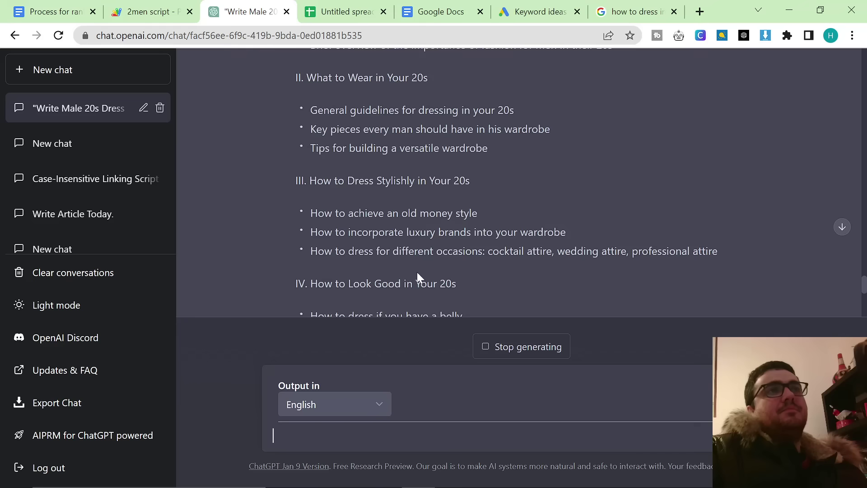
scroll(416, 272, "up", 5)
scroll(356, 221, "down", 2)
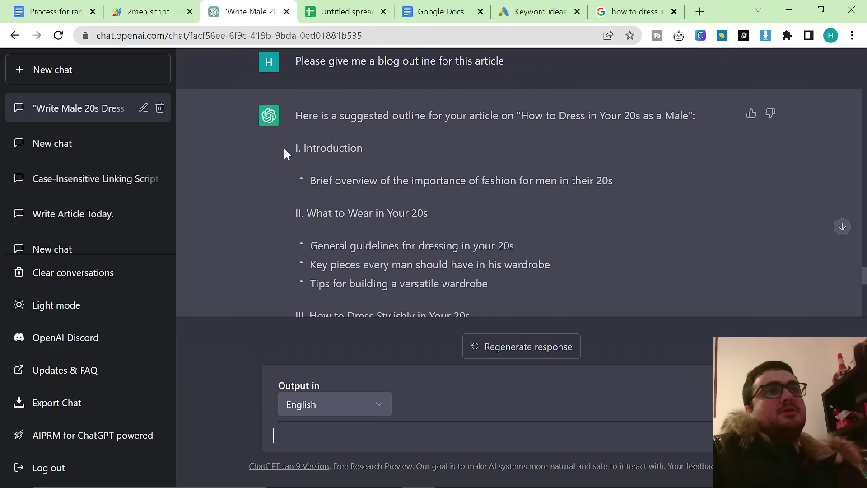
Send 'write:' with the pasted Introduction through What to Wear outline sections
left_click_drag(284, 148, 504, 286)
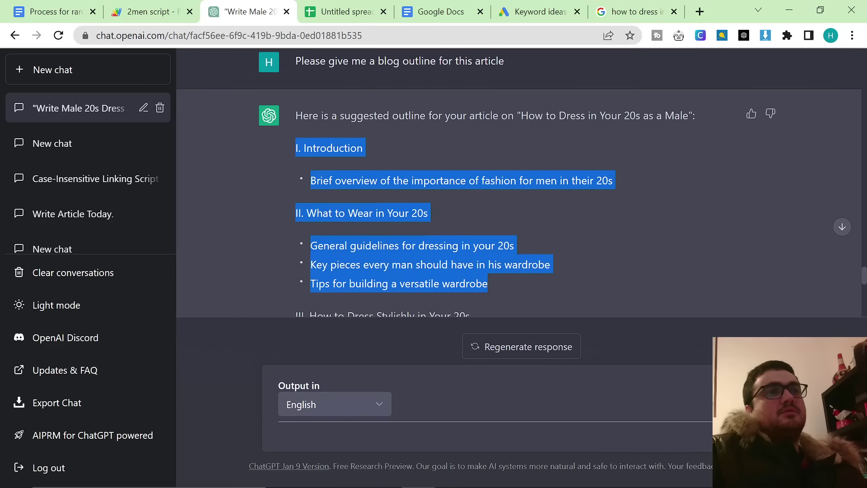
type("rite")
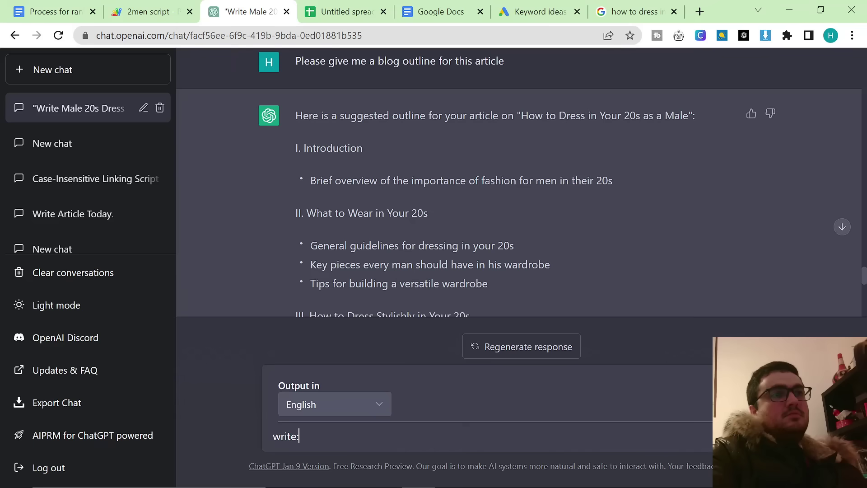
type(":")
key("shift+Return")
key("ctrl+v")
key("Return")
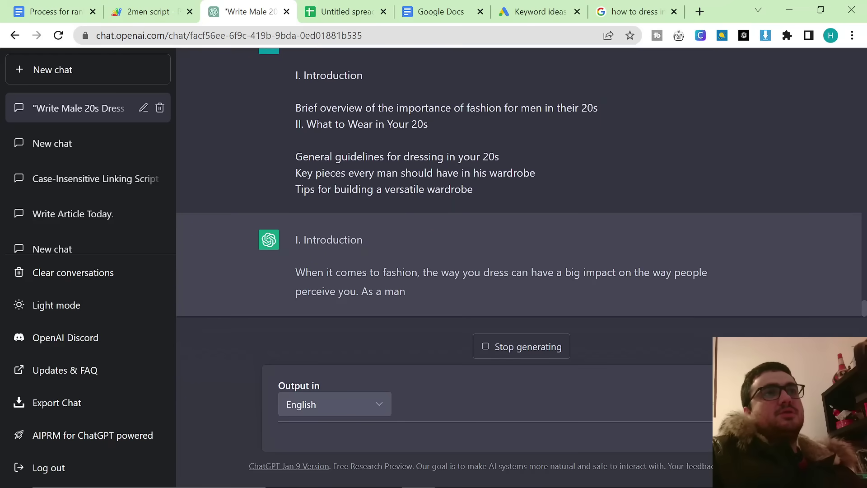
scroll(289, 262, "up", 1)
scroll(348, 115, "down", 2)
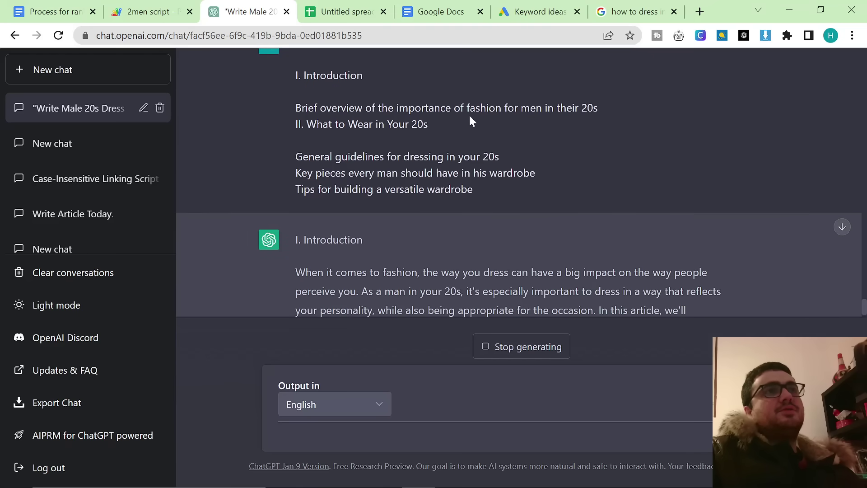
scroll(443, 168, "down", 1)
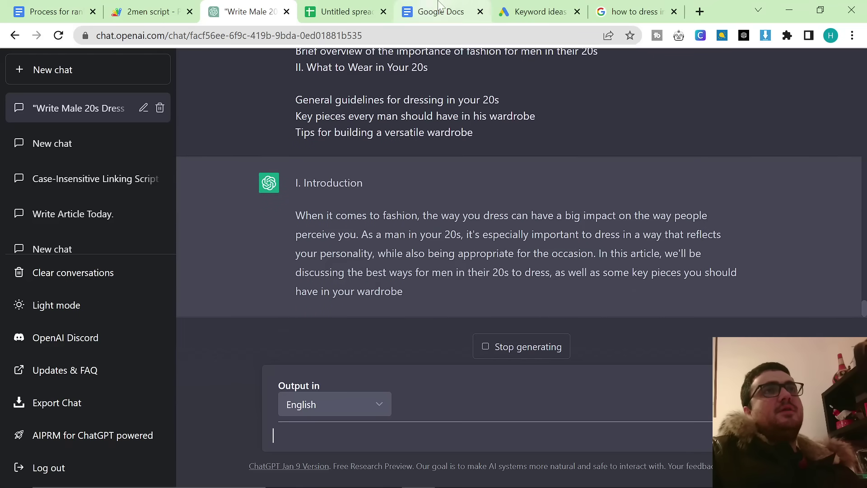
left_click_drag(440, 11, 343, 12)
Create a blank Untitled Google Doc and review the addLinks code in the 2men script
scroll(142, 173, "up", 3)
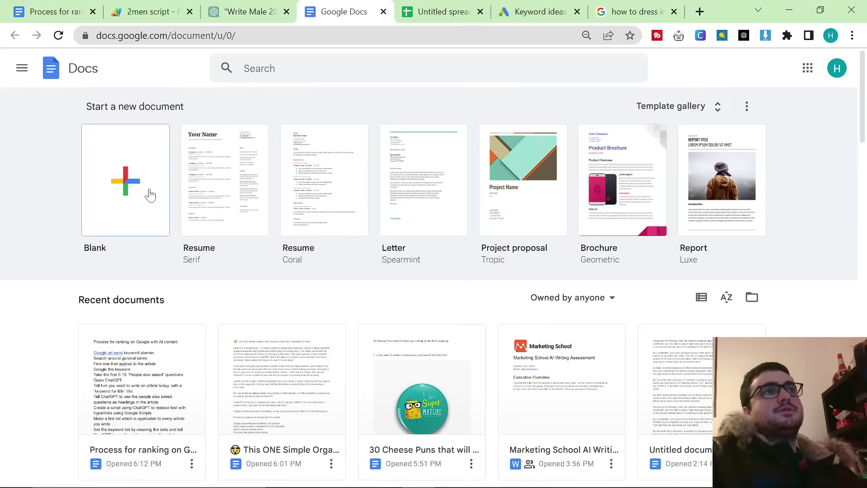
left_click(149, 193)
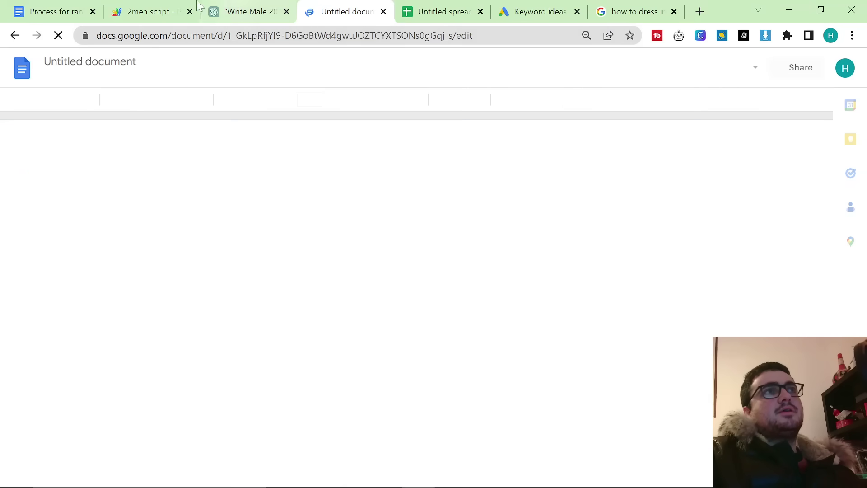
left_click(198, 6)
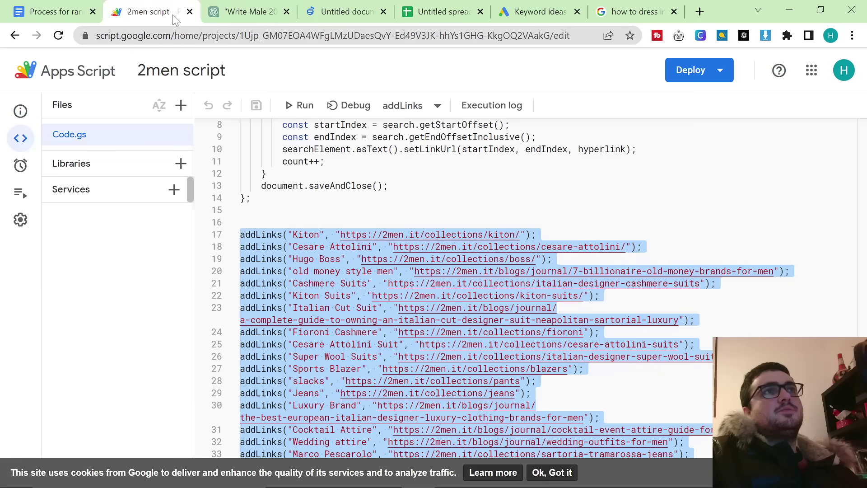
scroll(520, 289, "down", 10)
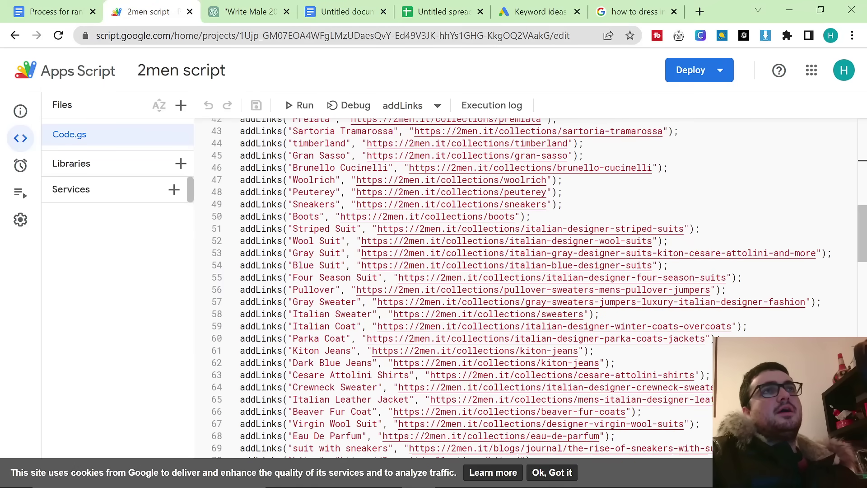
scroll(519, 289, "up", 14)
left_click_drag(252, 300, 188, 116)
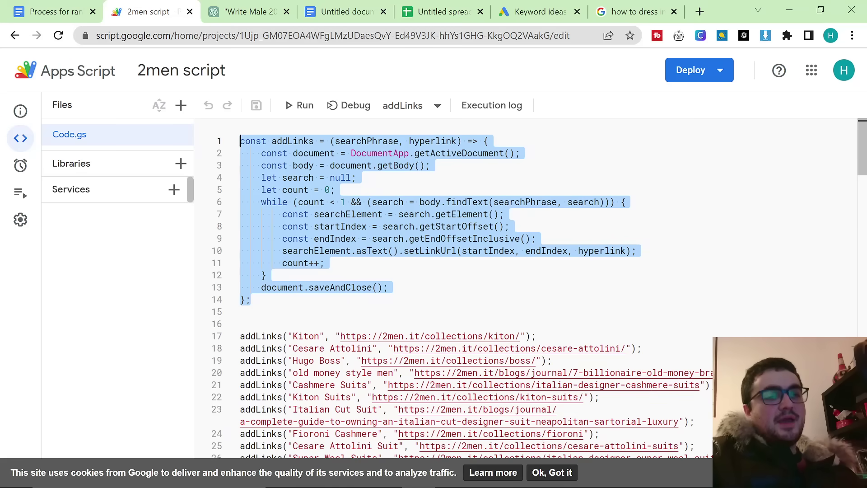
left_click(345, 11)
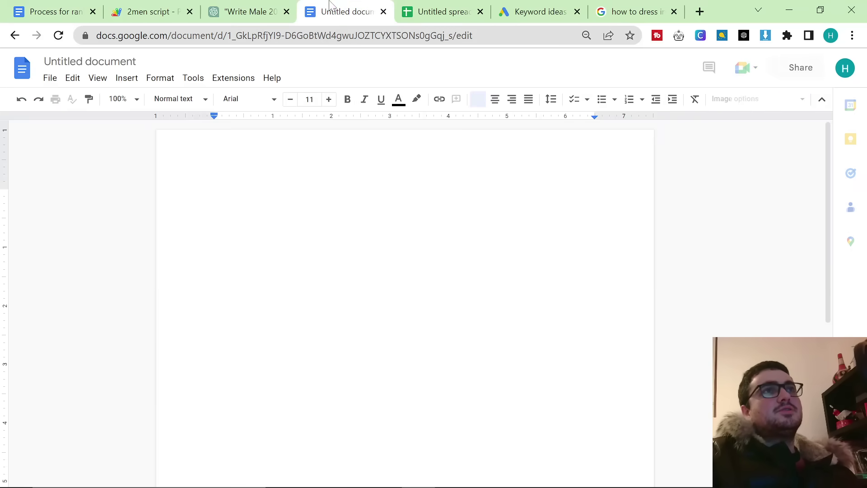
left_click(248, 12)
Ask ChatGPT to 'Continue' the cut-off What to Wear in Your 20s section
scroll(519, 180, "up", 3)
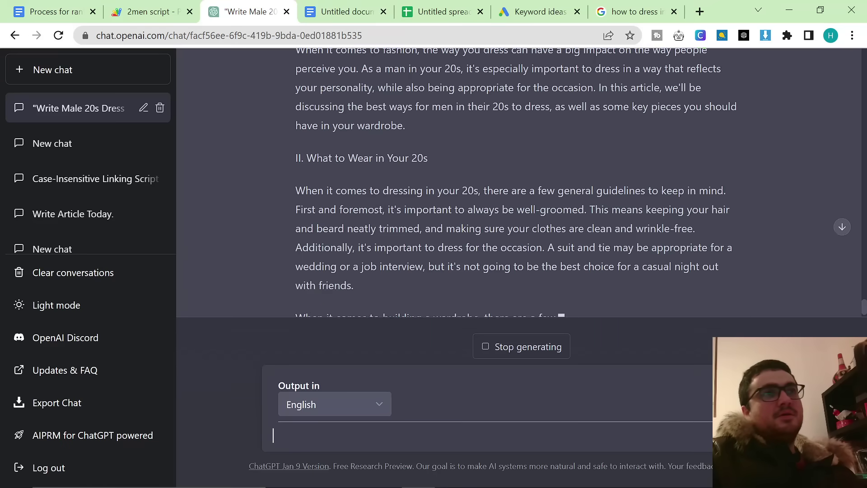
scroll(519, 181, "down", 2)
scroll(520, 180, "down", 1)
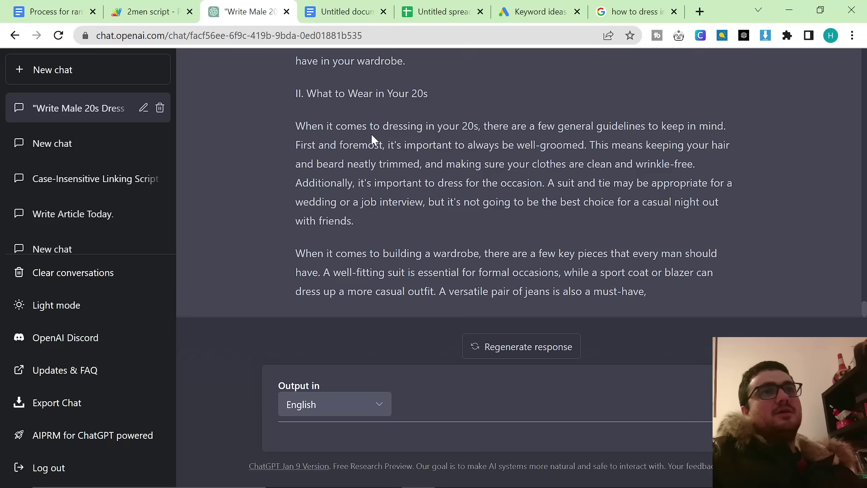
left_click_drag(647, 291, 399, 163)
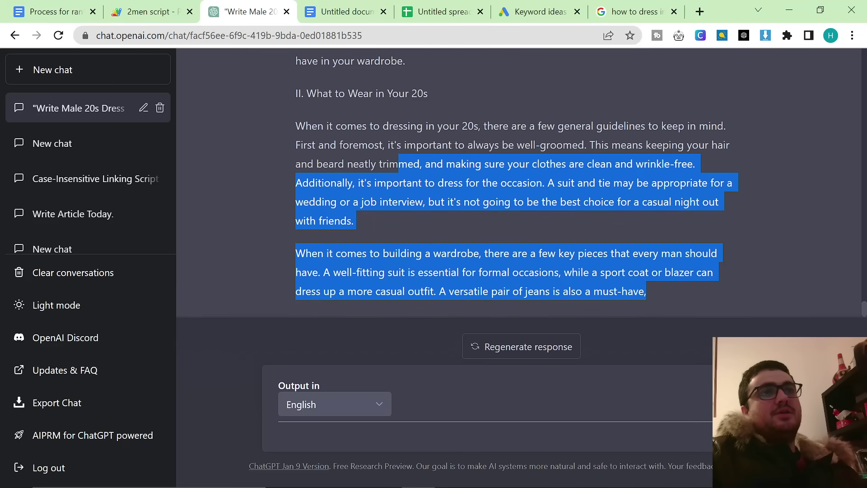
left_click(393, 425)
type("Con")
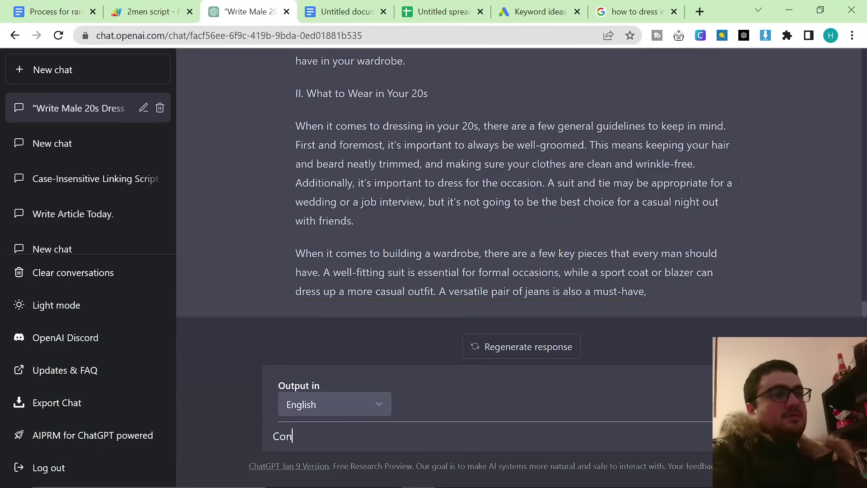
type("tinue")
key("Return")
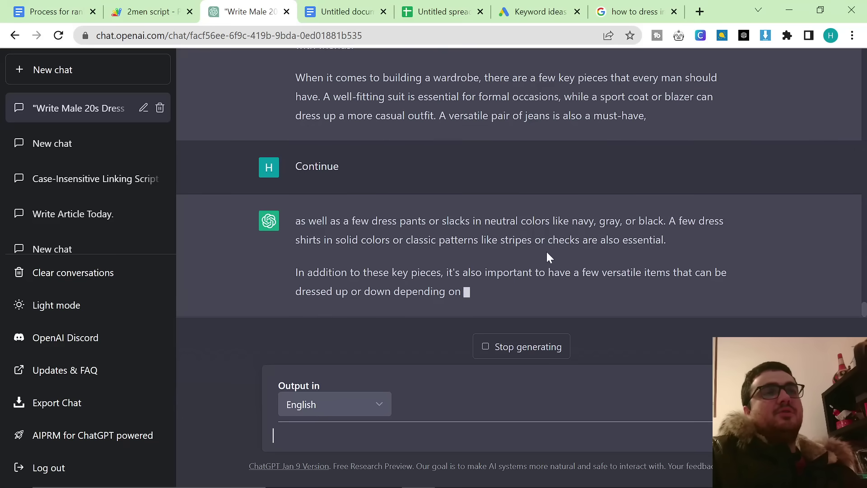
Review the continued draft, then open the Process for ranking on Google with AI content document
left_click(174, 5)
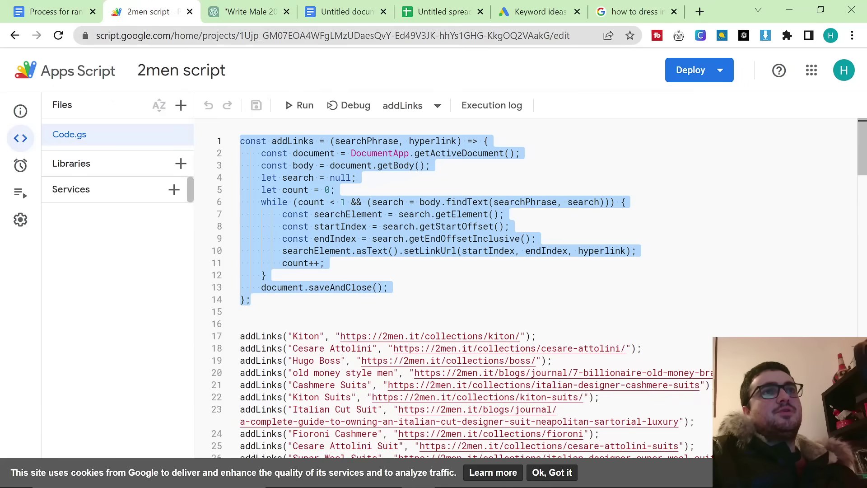
left_click(227, 14)
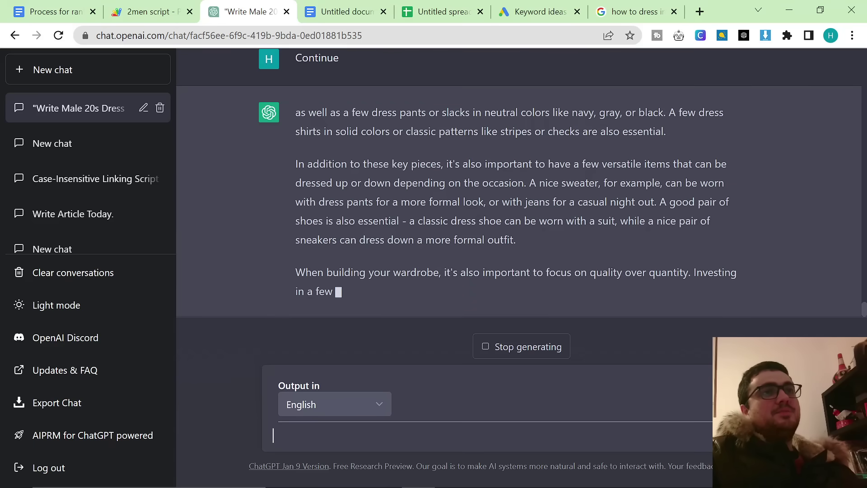
scroll(471, 227, "up", 3)
scroll(474, 232, "up", 10)
scroll(478, 236, "down", 7)
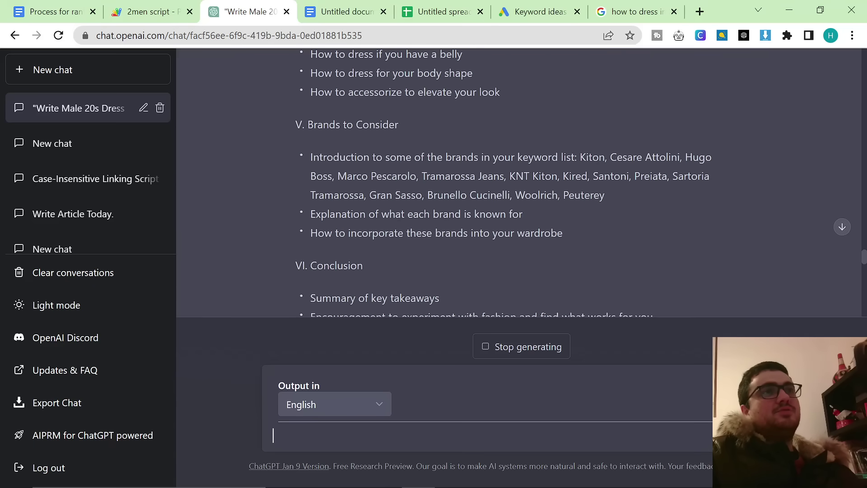
scroll(480, 239, "down", 10)
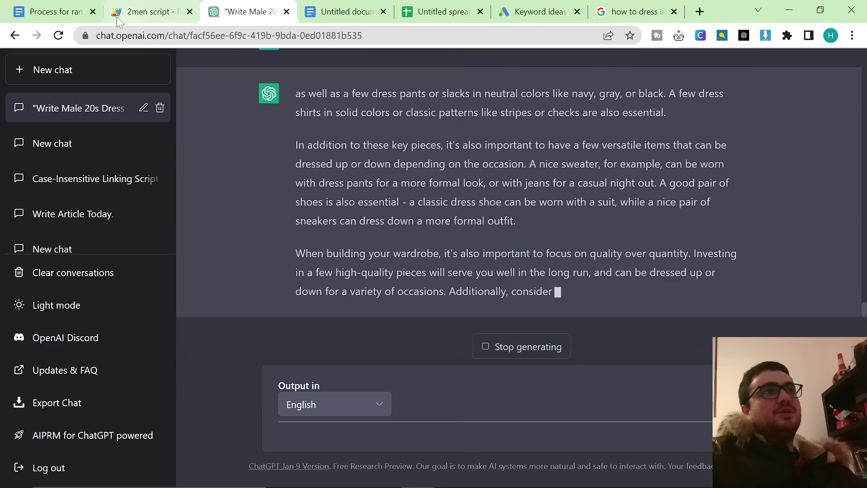
left_click(54, 12)
scroll(405, 298, "down", 7)
Look over the ranking-process checklist and bring OBS Studio to the front
scroll(405, 298, "up", 2)
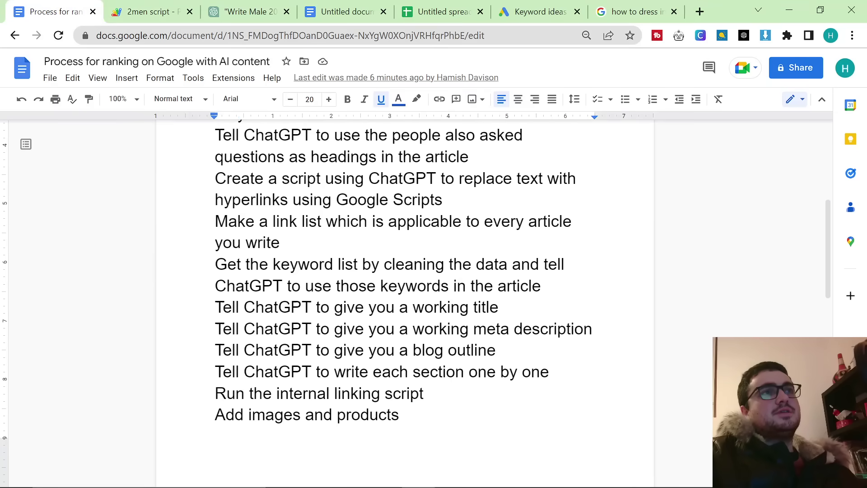
scroll(405, 298, "up", 6)
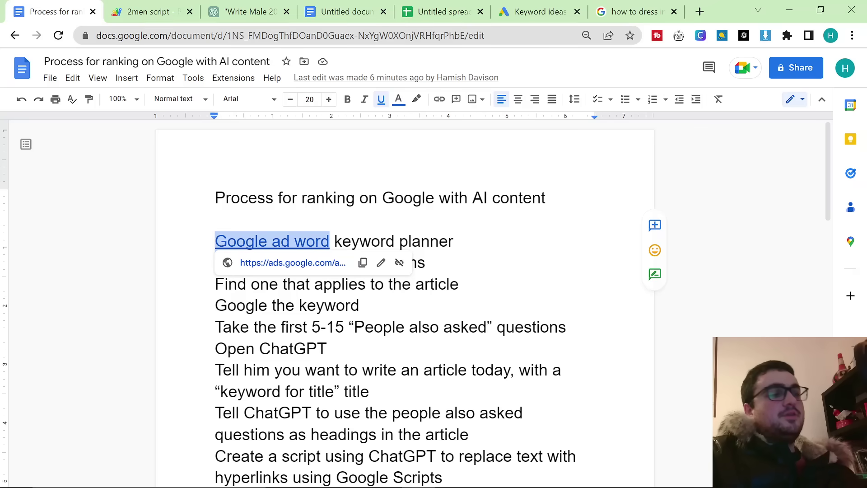
key("alt+Tab")
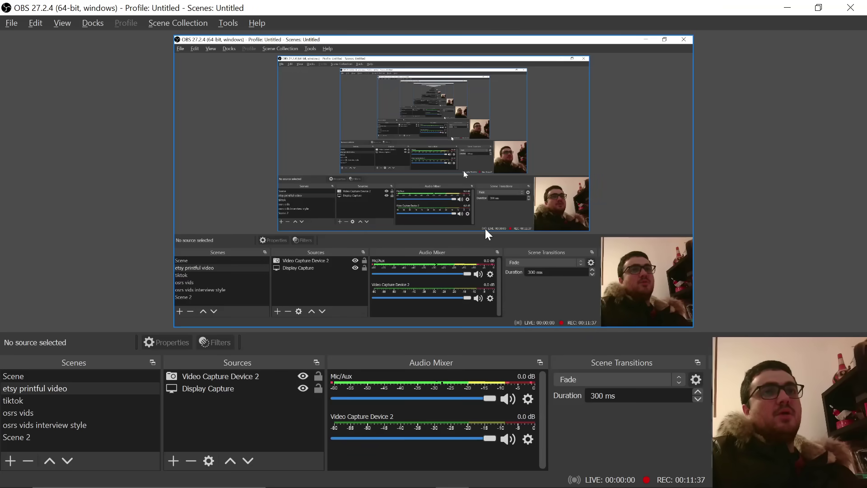